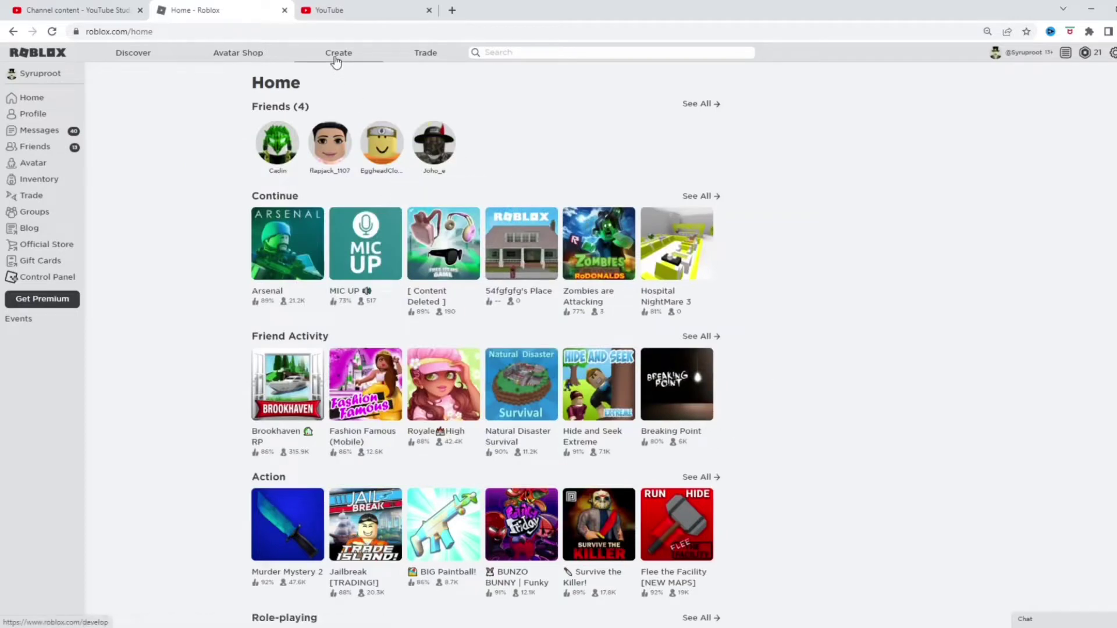
Start creating a pass for the second experience in the list of created experiences
click(337, 53)
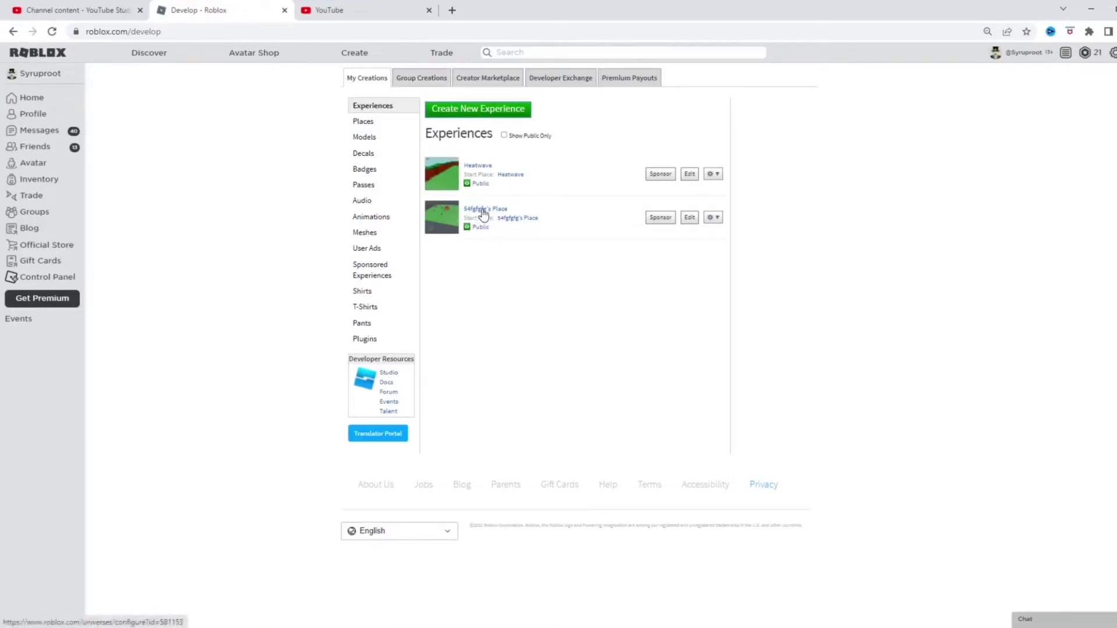
click(712, 219)
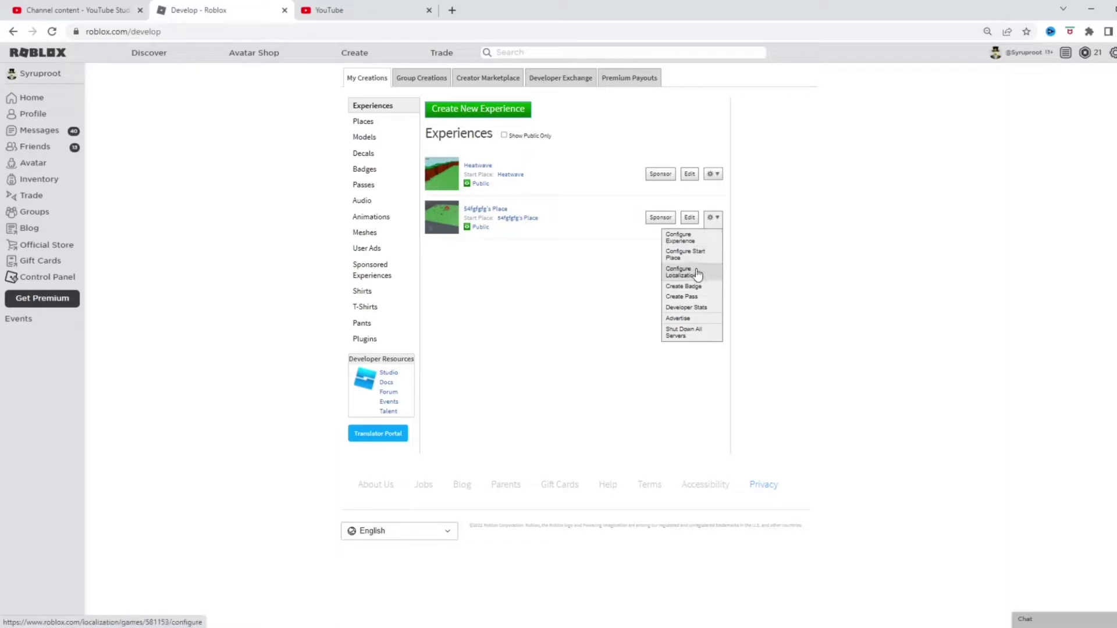
click(688, 298)
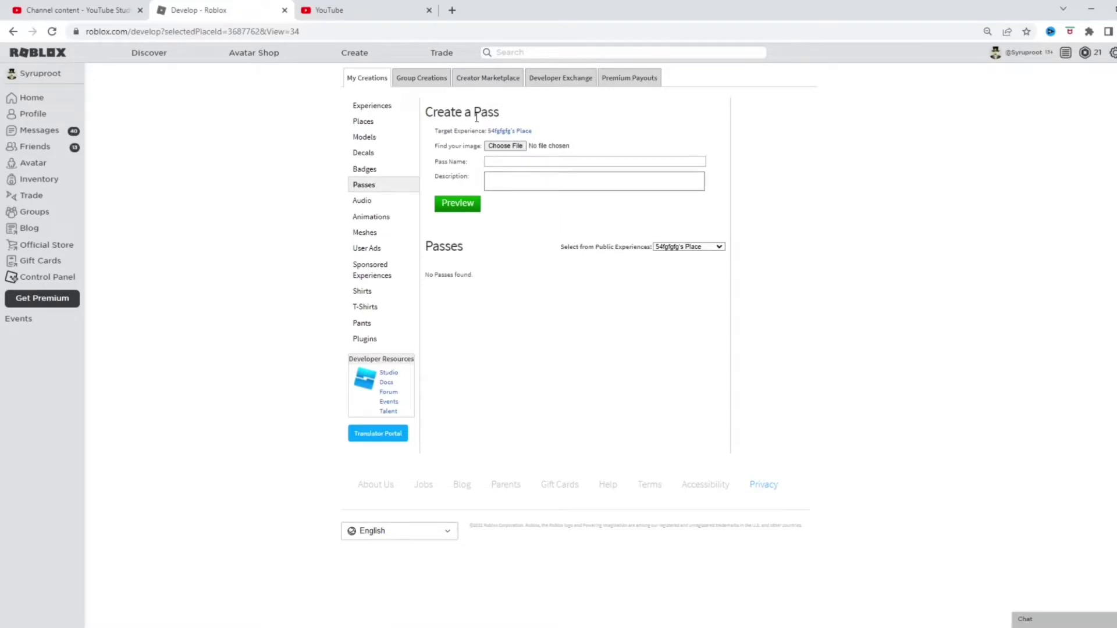
Create a pass named Sword with the image channels4_profile.jpg and the description "Use this sword against the zombies!"
click(493, 146)
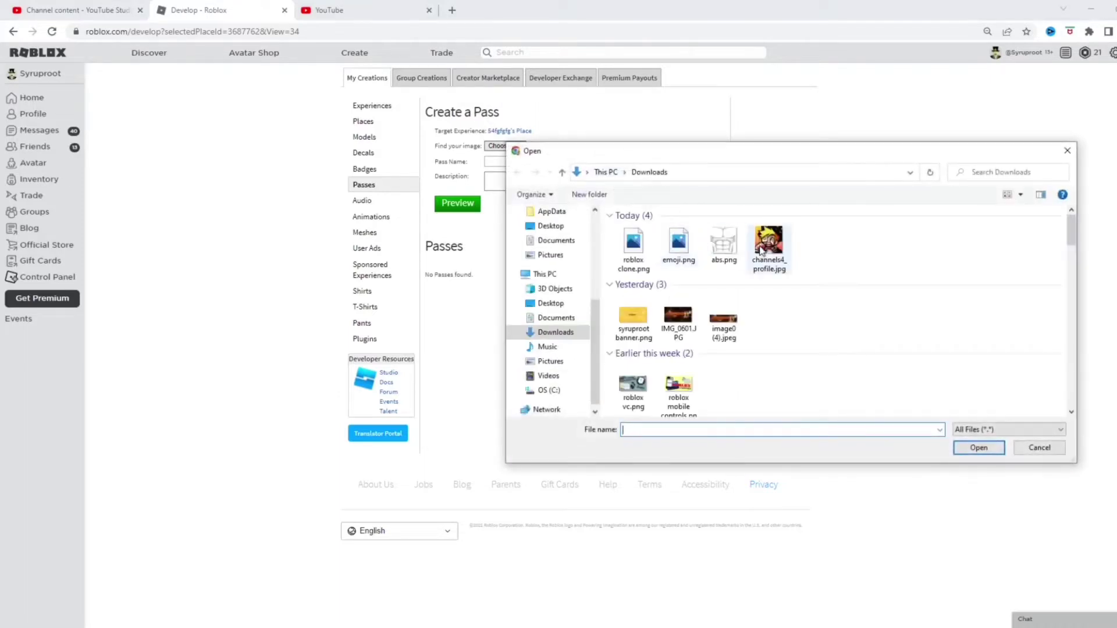
click(768, 245)
click(979, 447)
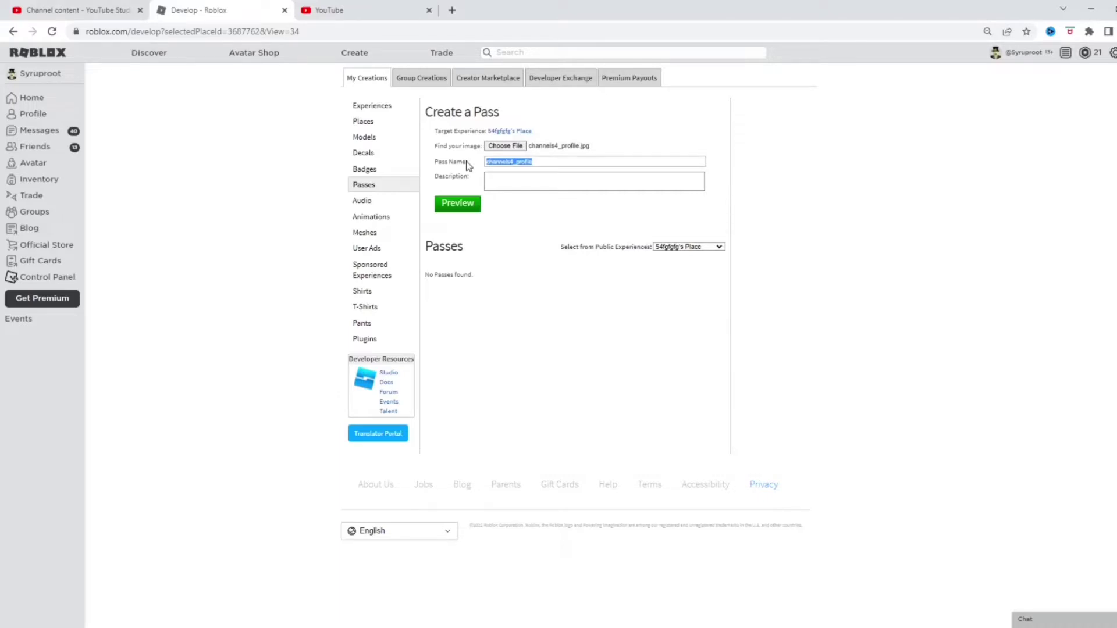
text(Sword)
click(509, 184)
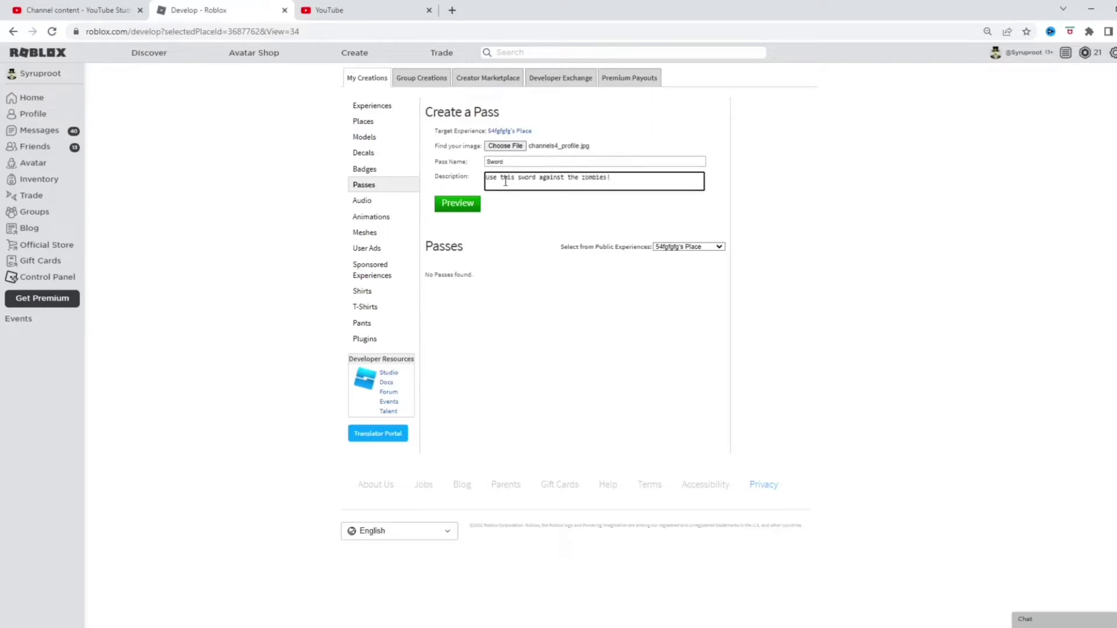
click(470, 207)
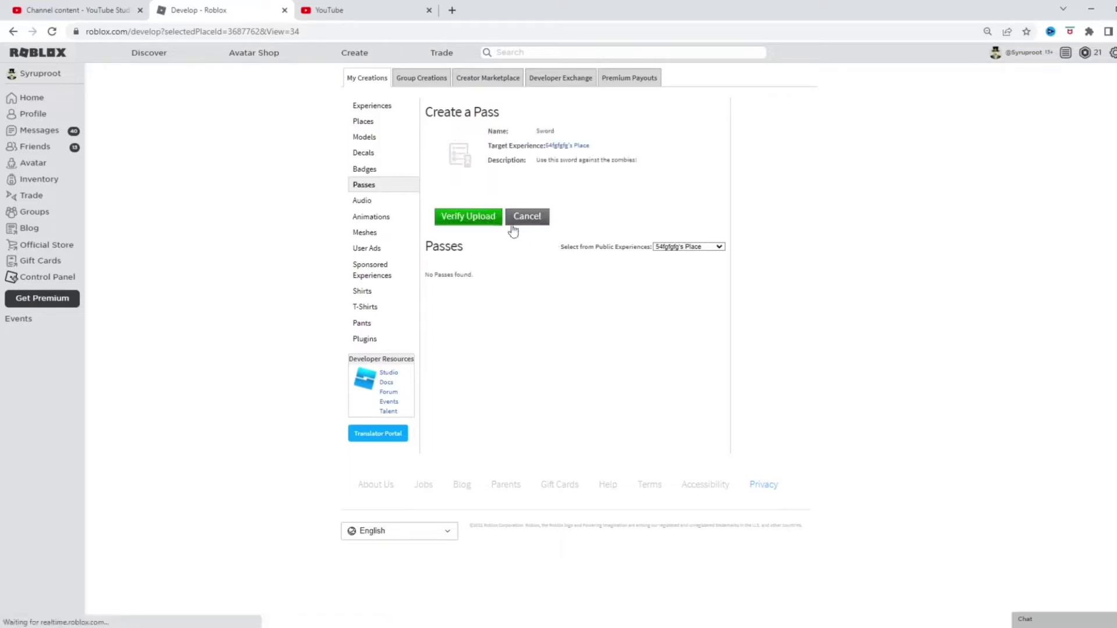
click(486, 219)
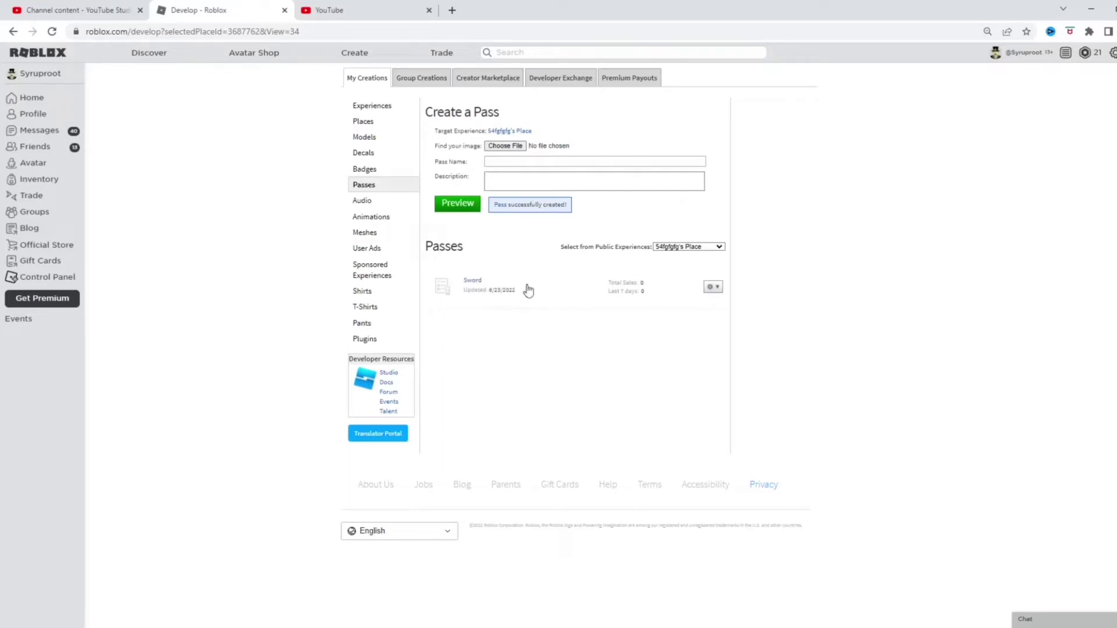
Configure the Sword pass as an item for sale at a price of 35 Robux and save it
click(711, 288)
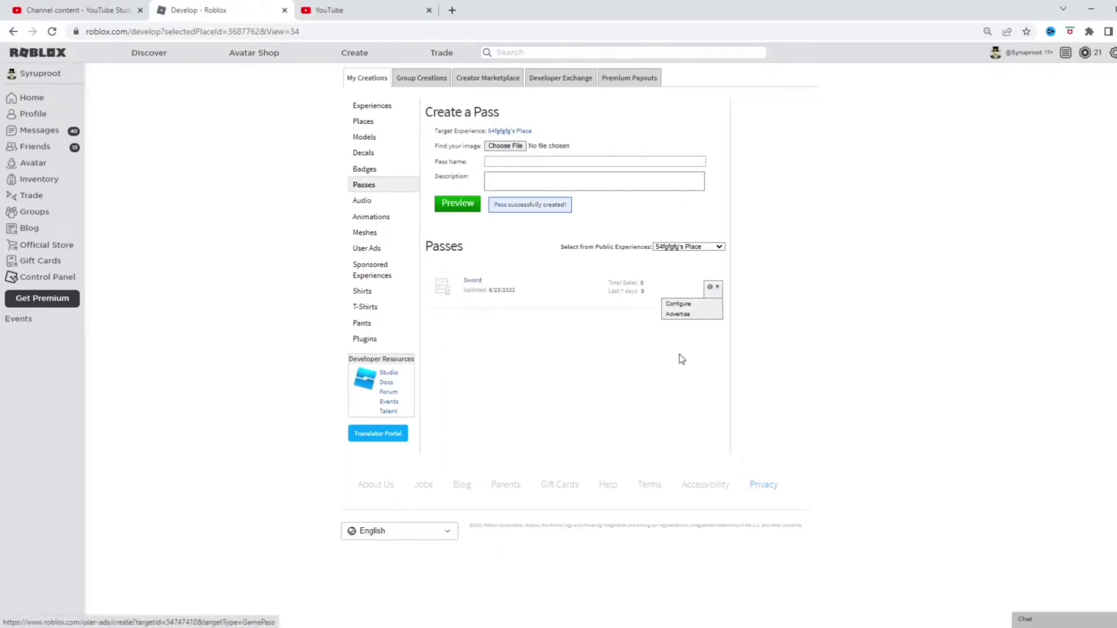
click(678, 304)
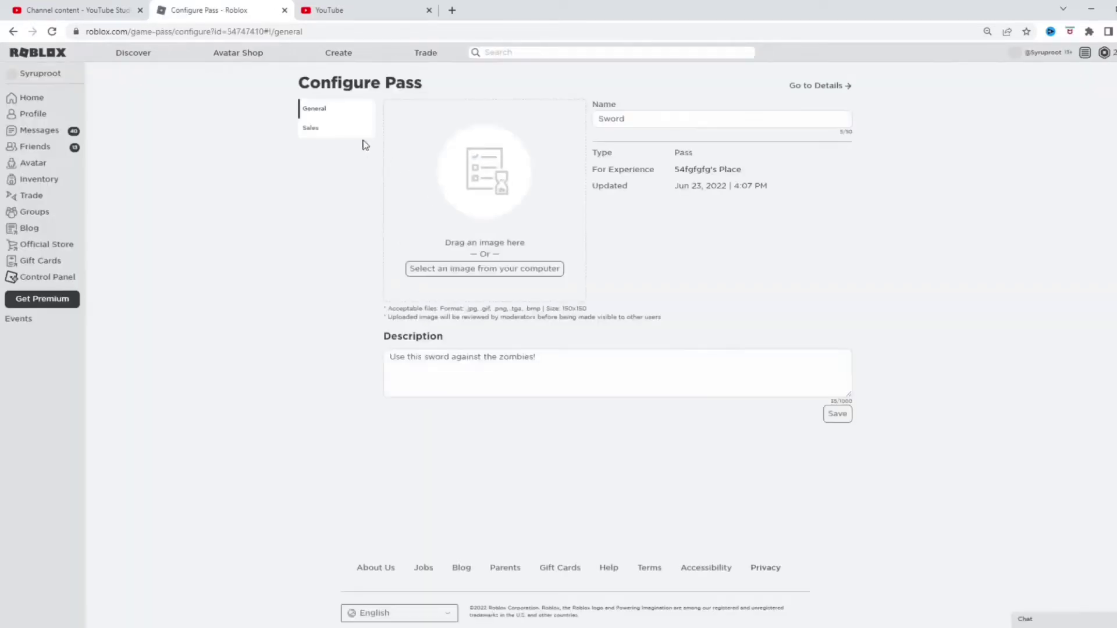
click(324, 128)
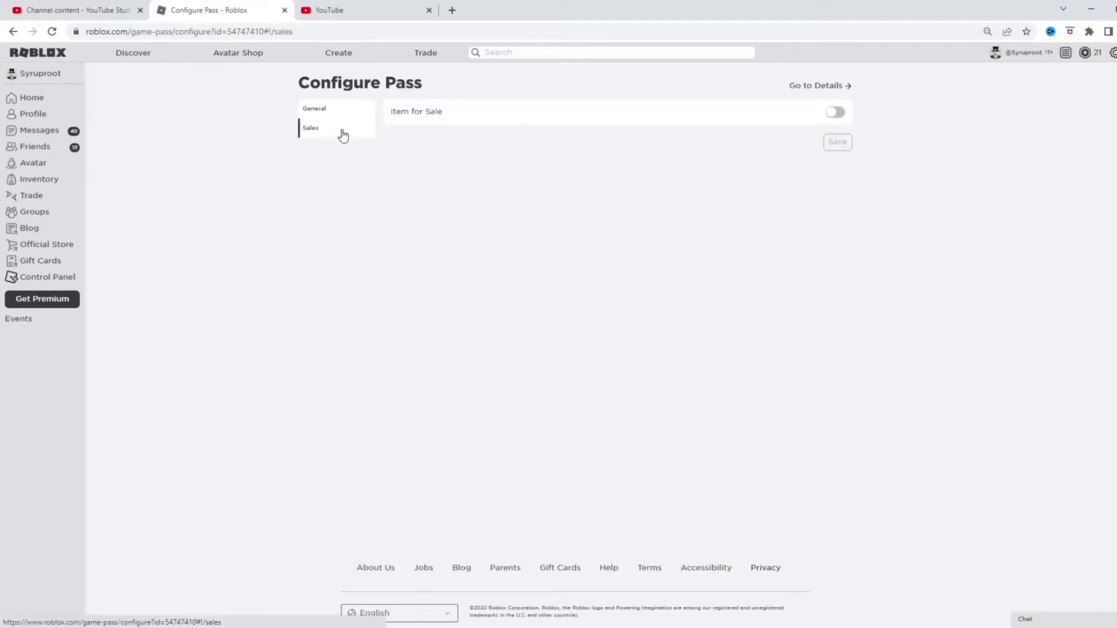
click(835, 117)
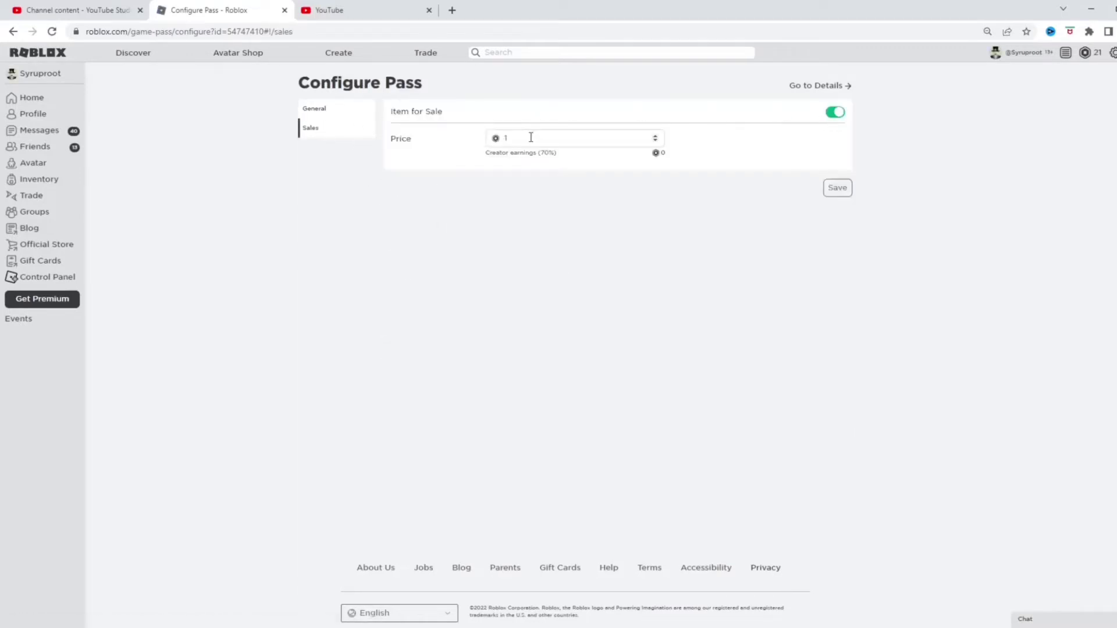
drag(531, 138, 480, 136)
text(35)
click(837, 188)
Open the Sword pass's details page from the store of the second experience
click(343, 53)
click(506, 218)
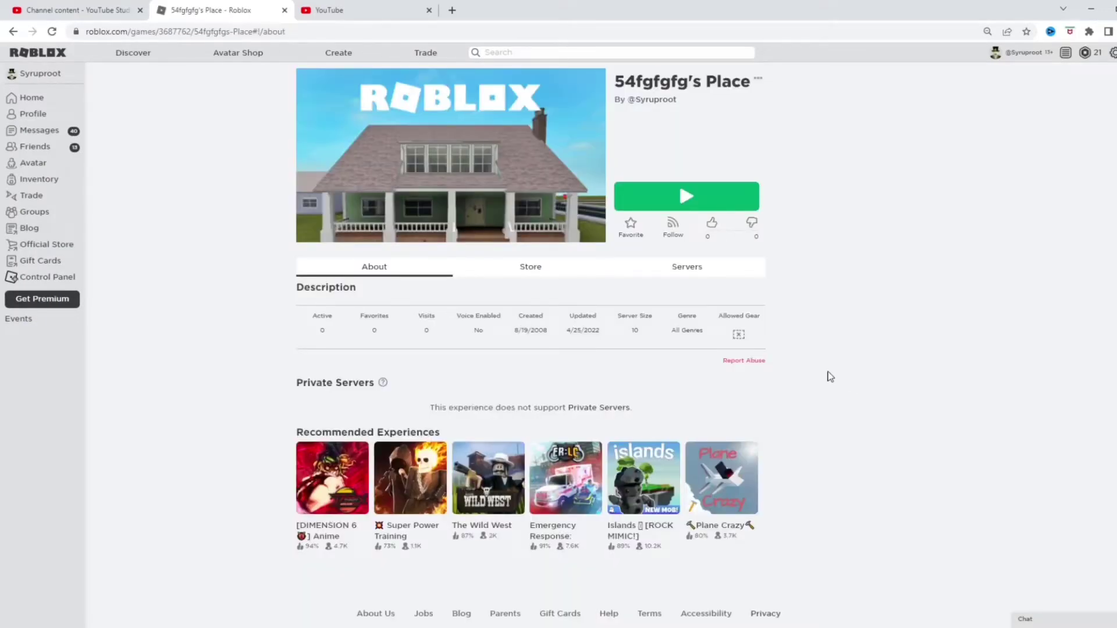
click(542, 272)
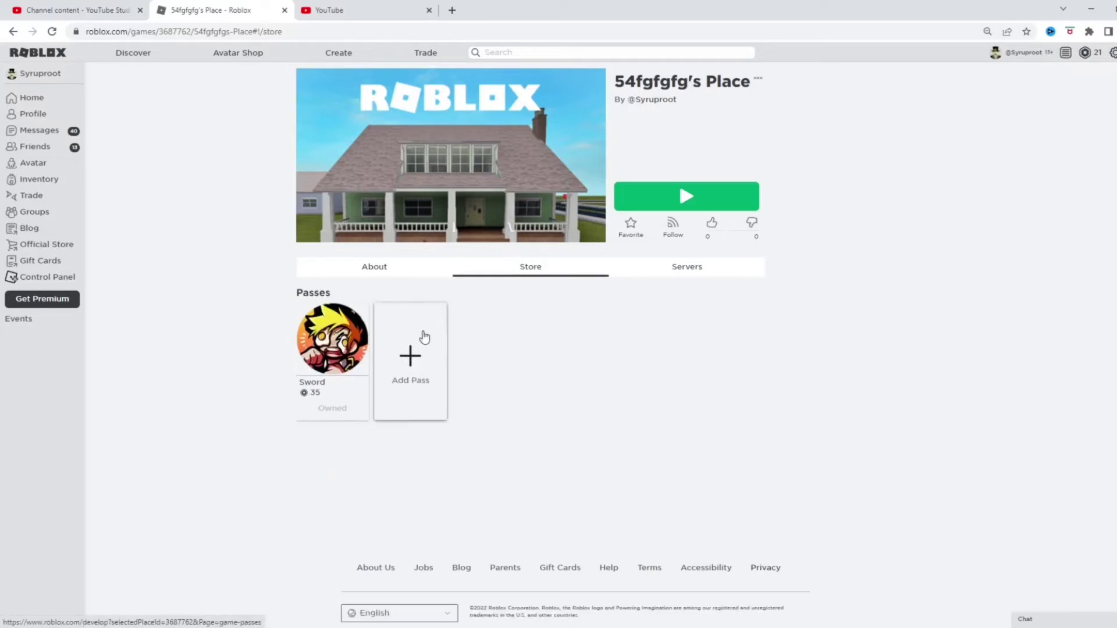
click(326, 355)
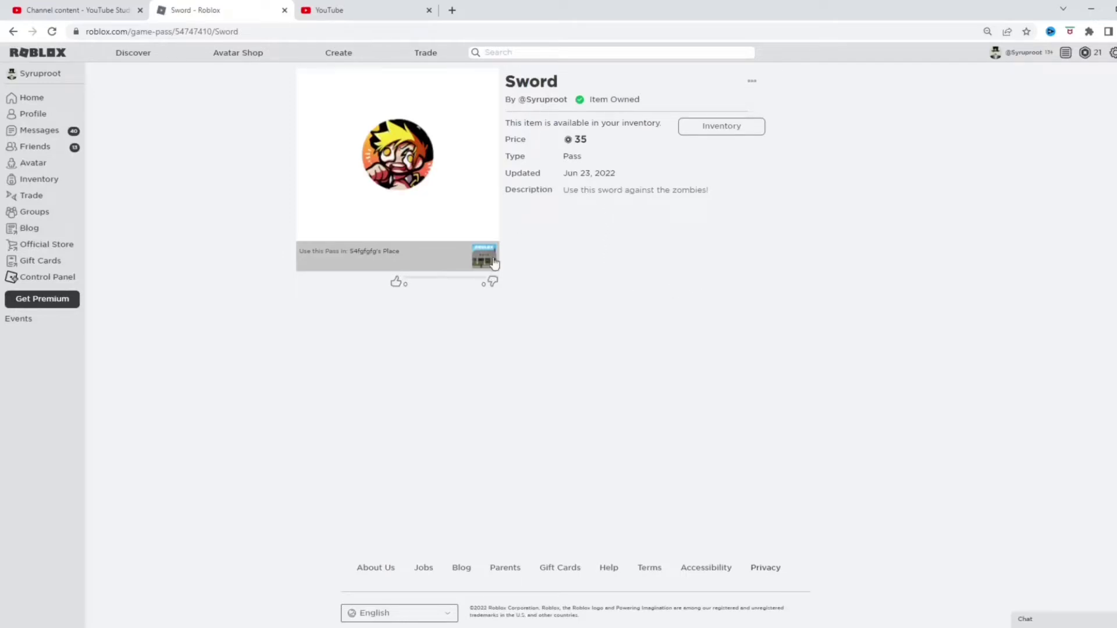
Switch to Roblox Studio, close the file named Script and show the place's 3D view
key(alt+Tab)
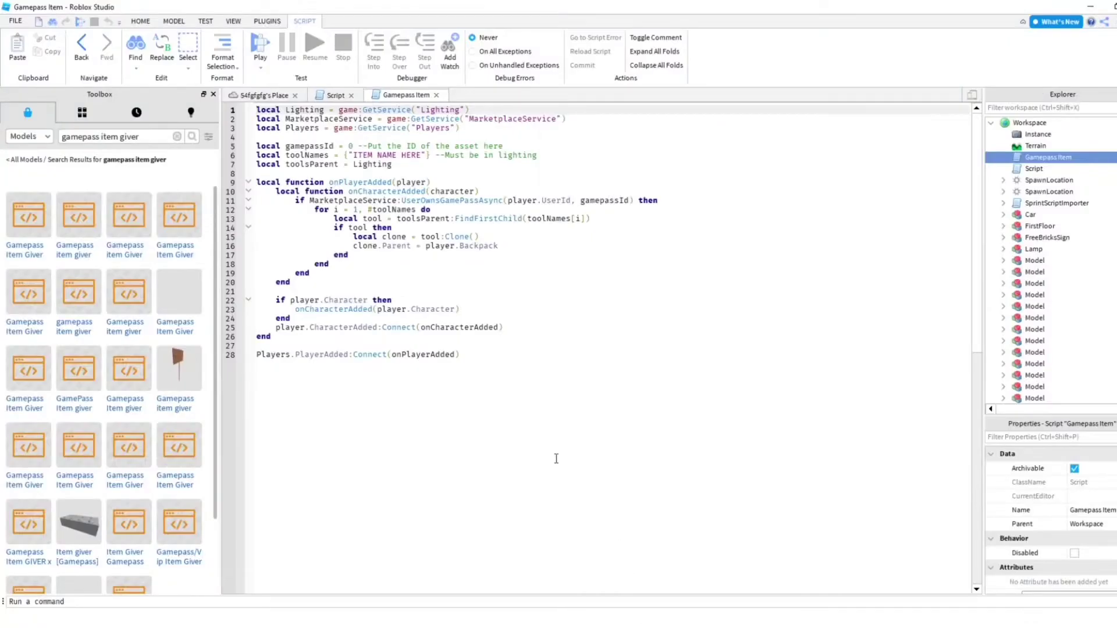
click(351, 95)
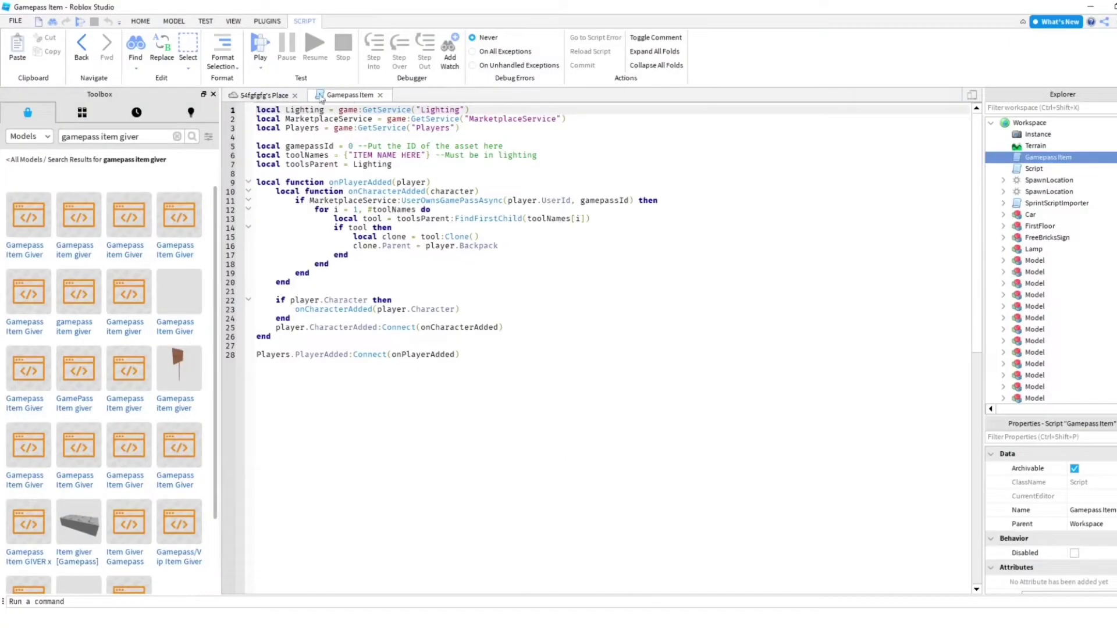
click(280, 95)
right_drag(531, 267, 531, 267)
scroll(531, 267, up, 2)
scroll(531, 267, down, 3)
right_drag(596, 402, 597, 401)
scroll(597, 402, up, 3)
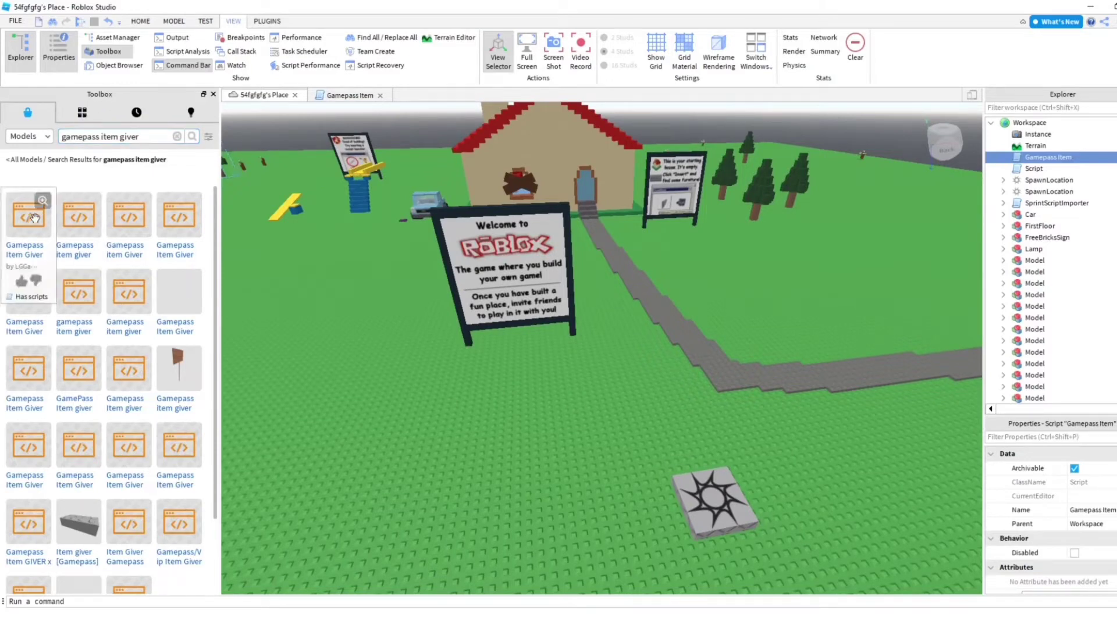
Open the Gamepass Item script from the Workspace for editing
mouse_move(133, 234)
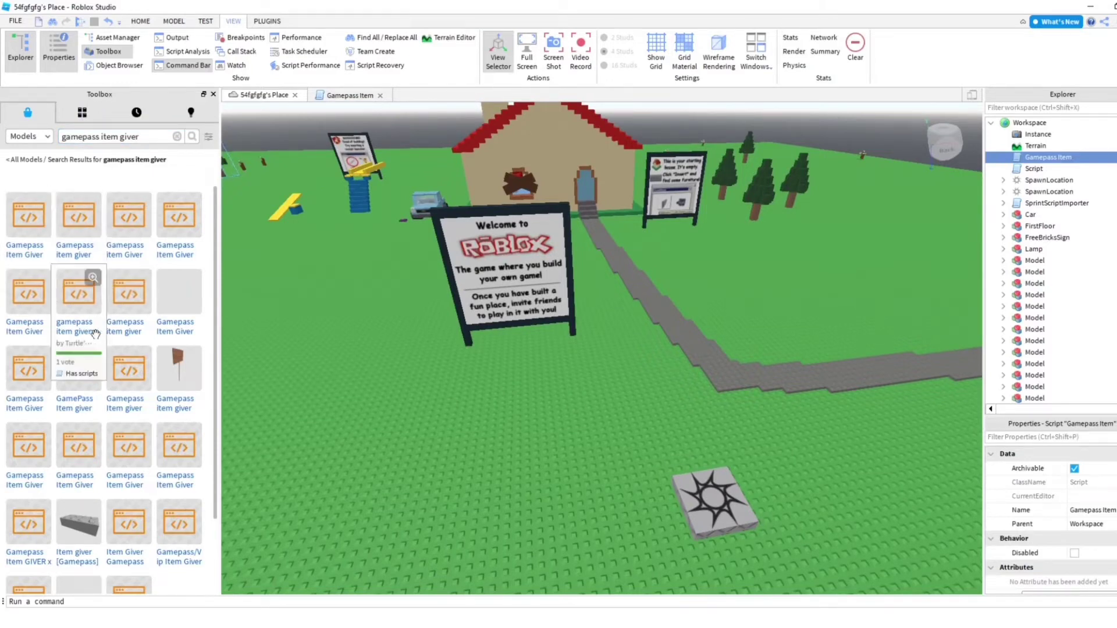
mouse_move(67, 395)
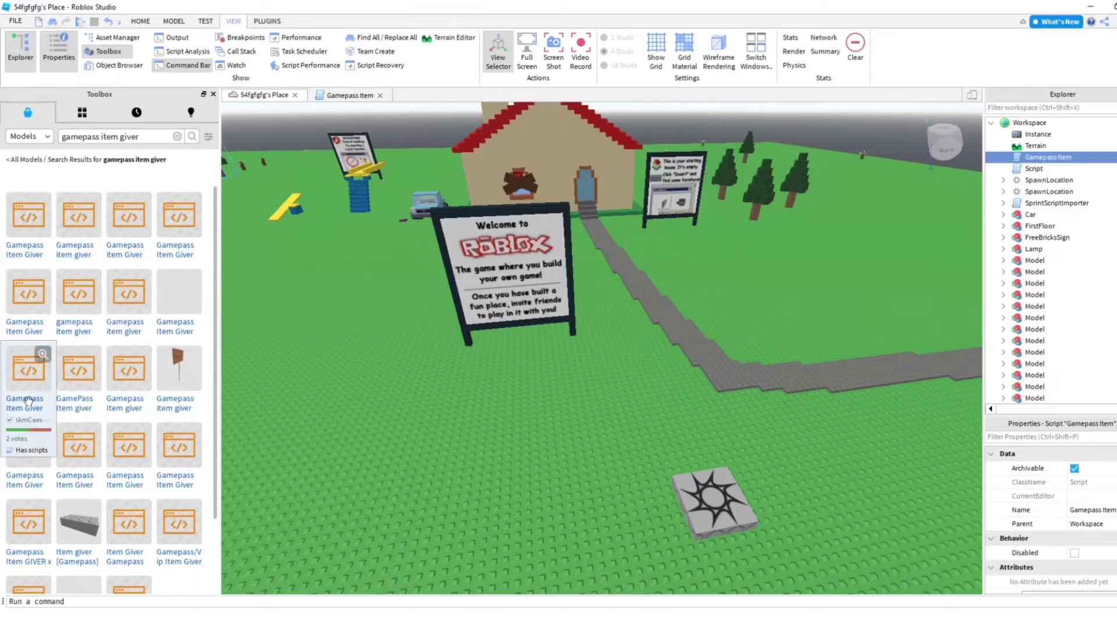
mouse_move(127, 469)
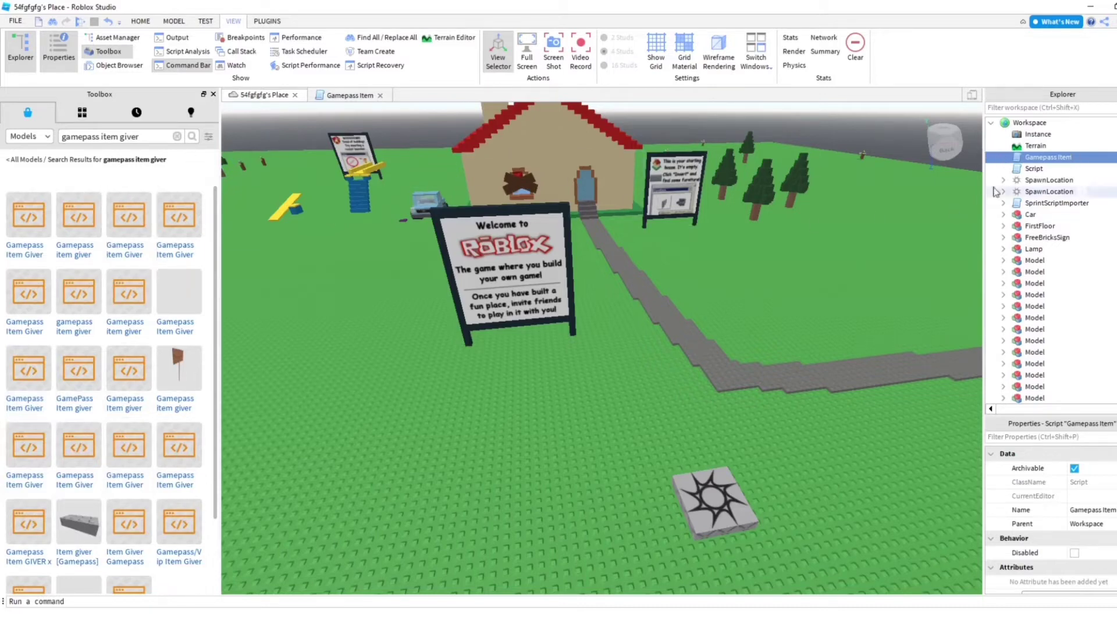
mouse_move(1024, 162)
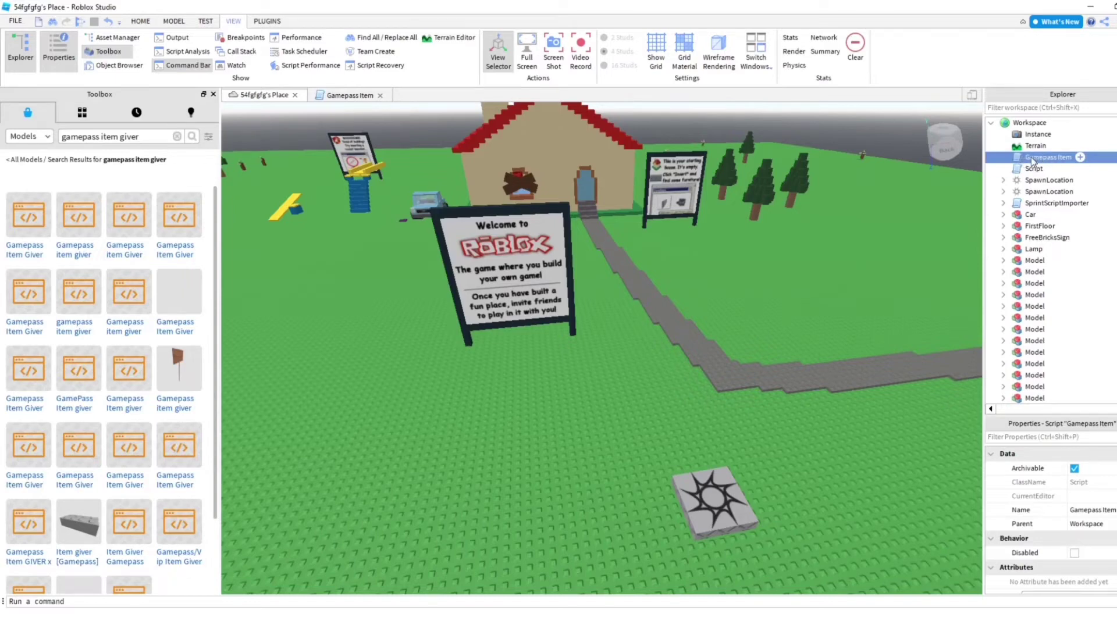
double_click(1033, 162)
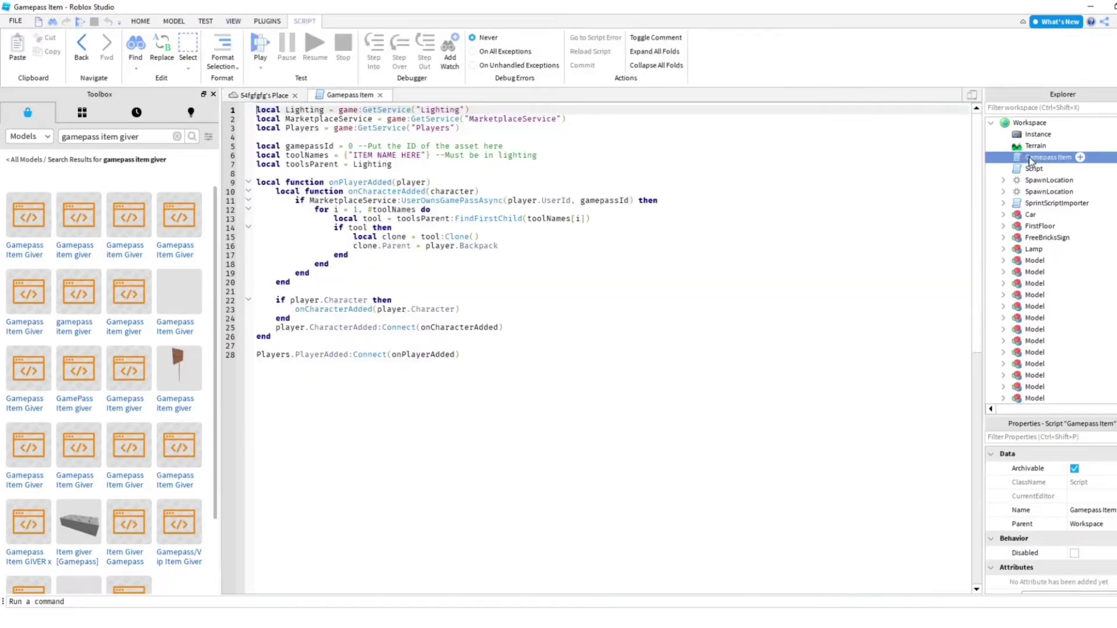
click(369, 155)
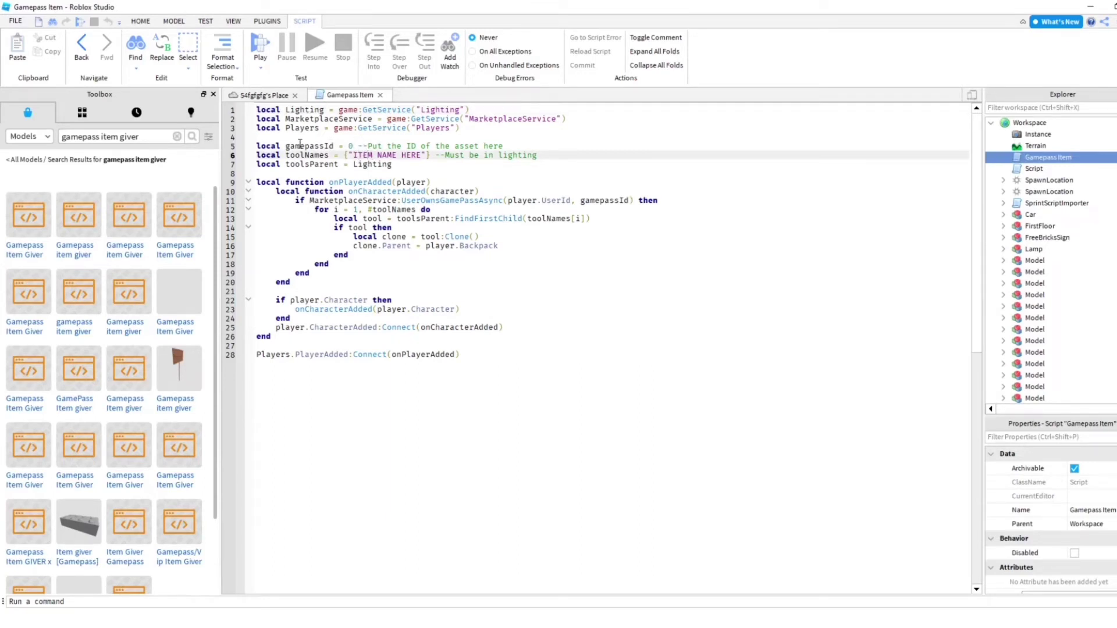
Copy the Sword pass's ID from its web address and set gamepassId to 54747410 in the Gamepass Item script
click(396, 626)
click(213, 31)
drag(212, 31, 176, 31)
key(ctrl+c)
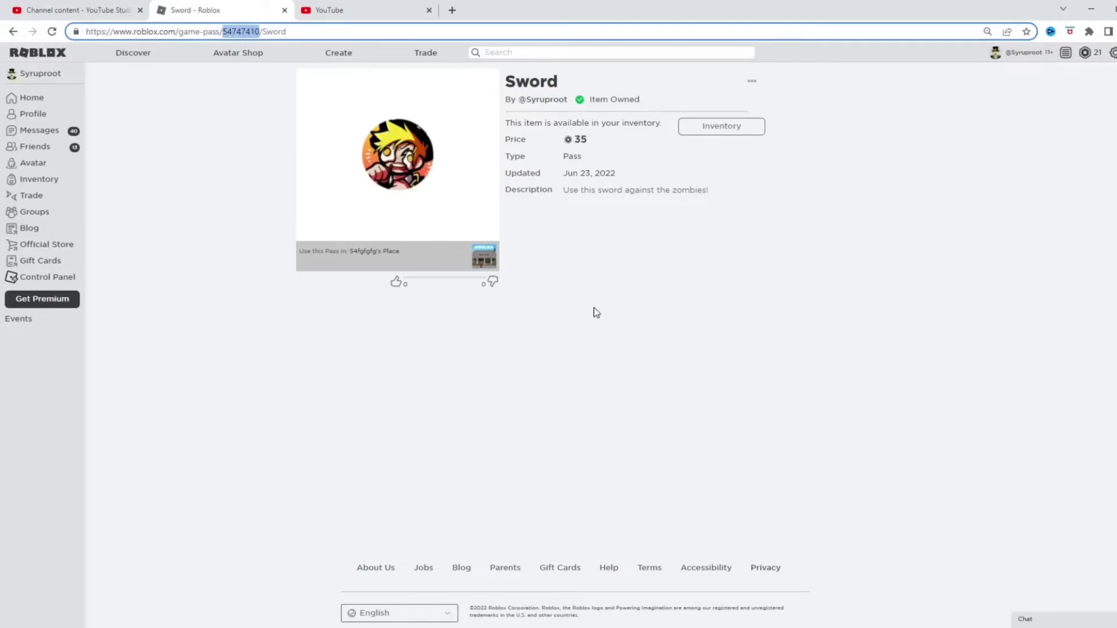
key(alt+Tab)
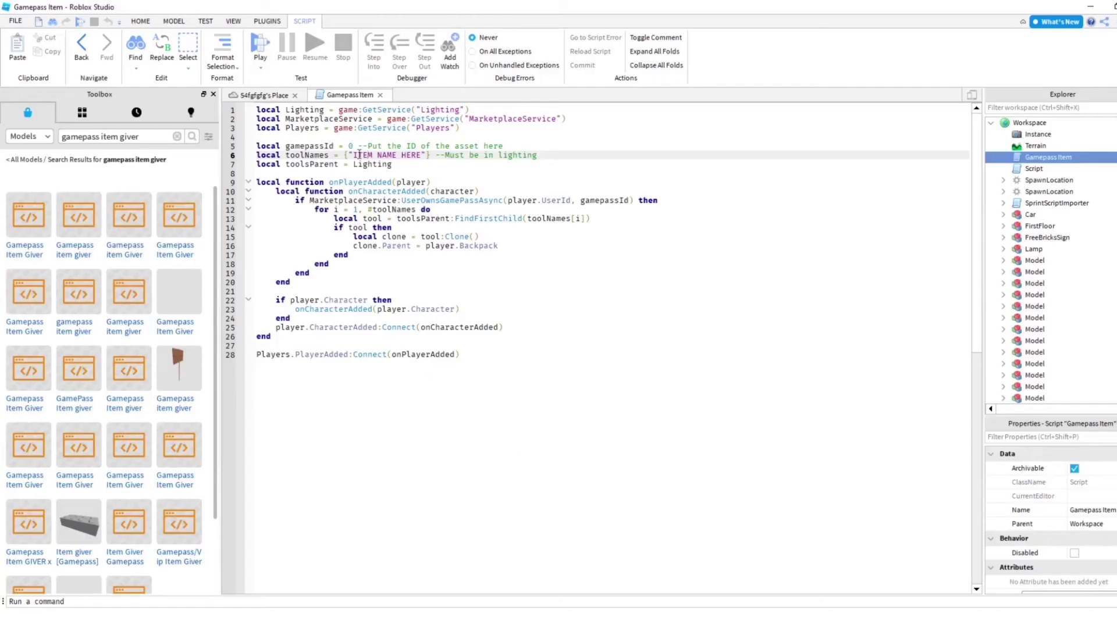
click(352, 147)
double_click(352, 147)
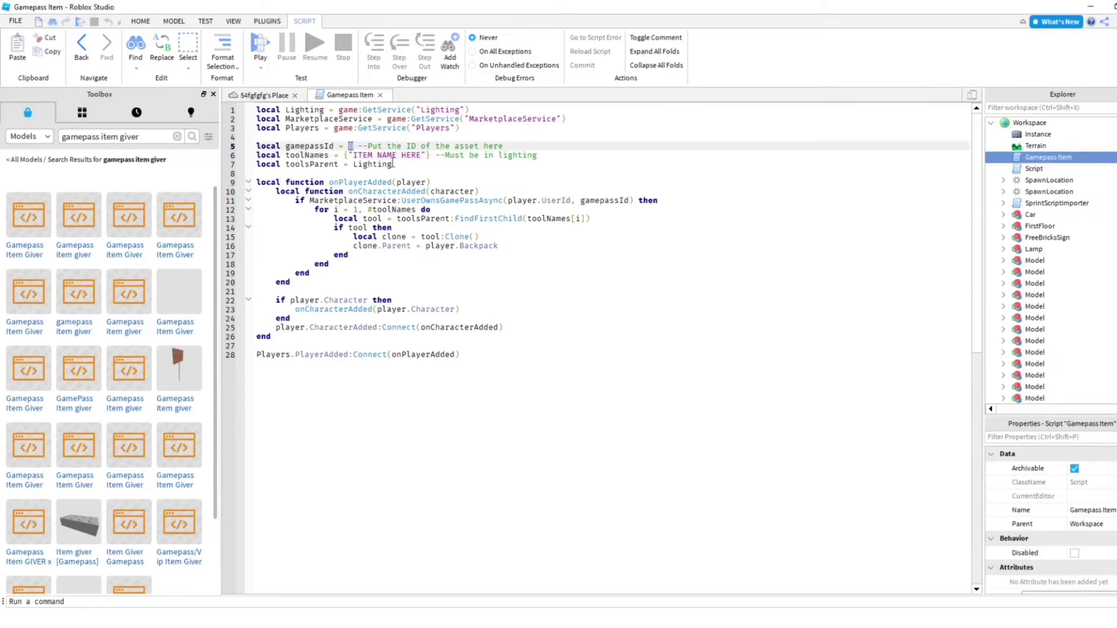
key(ctrl+v)
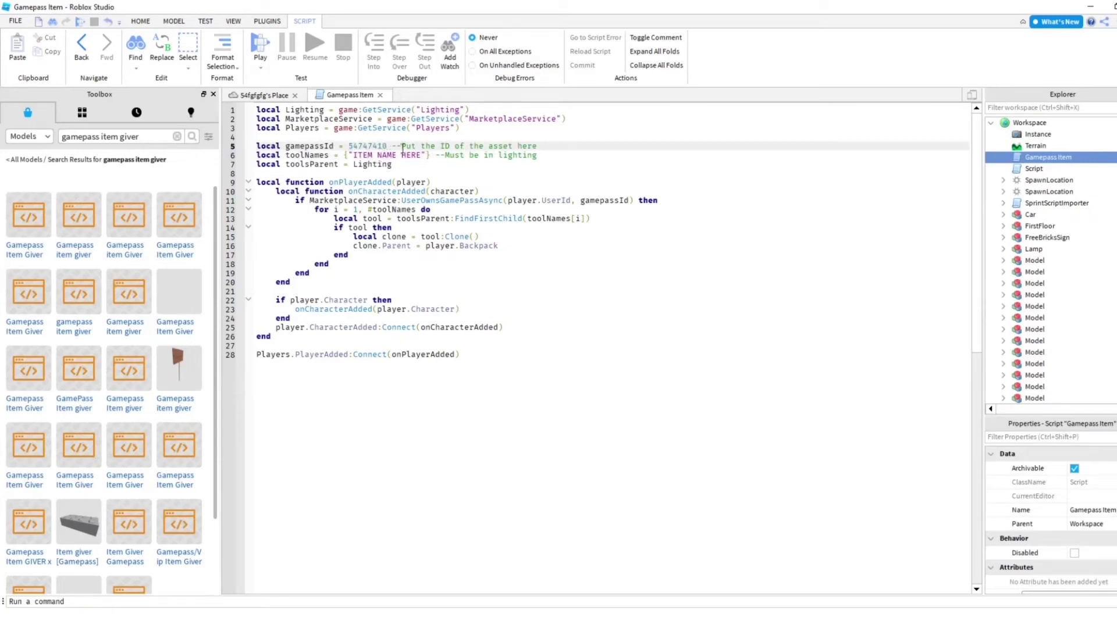
Search the model library for sword and insert the Sword model into the starter pack
click(294, 99)
click(176, 136)
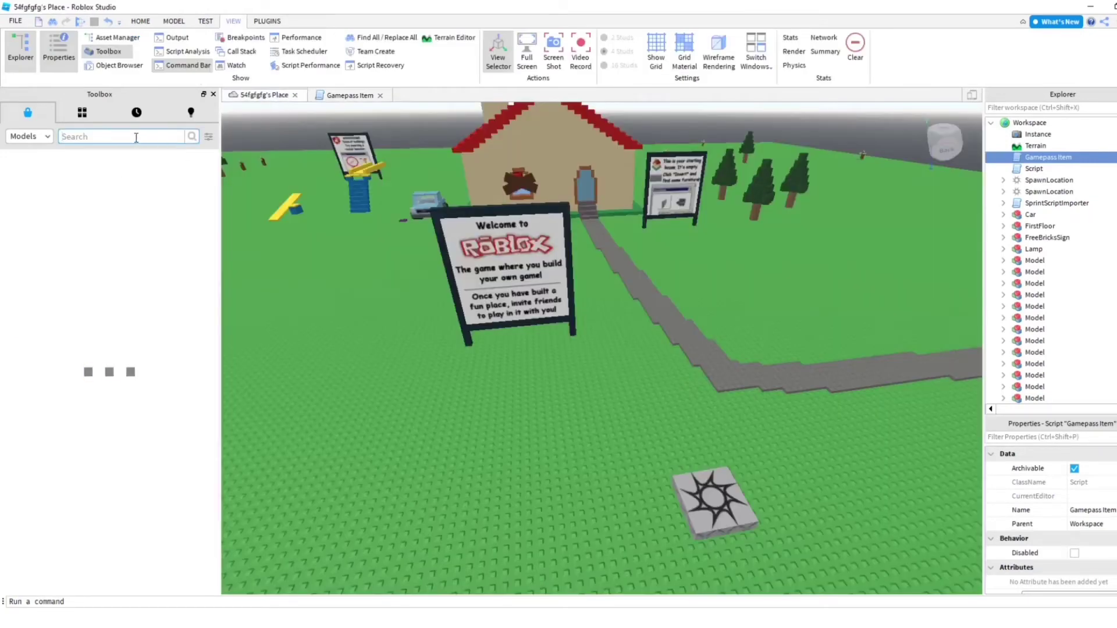
text(sword)
key(Return)
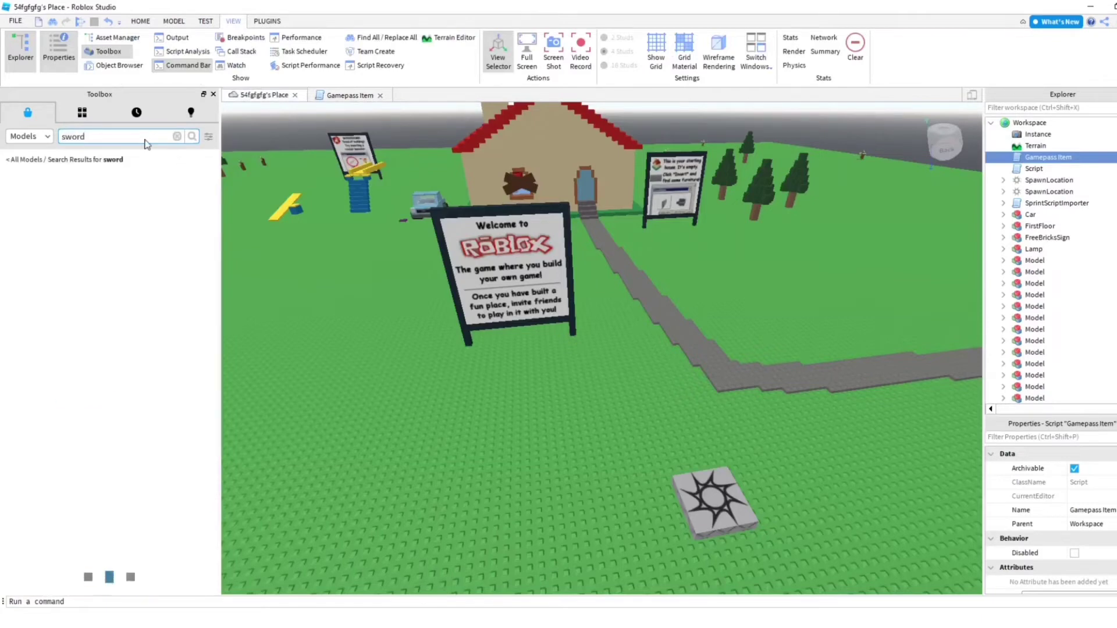
click(32, 228)
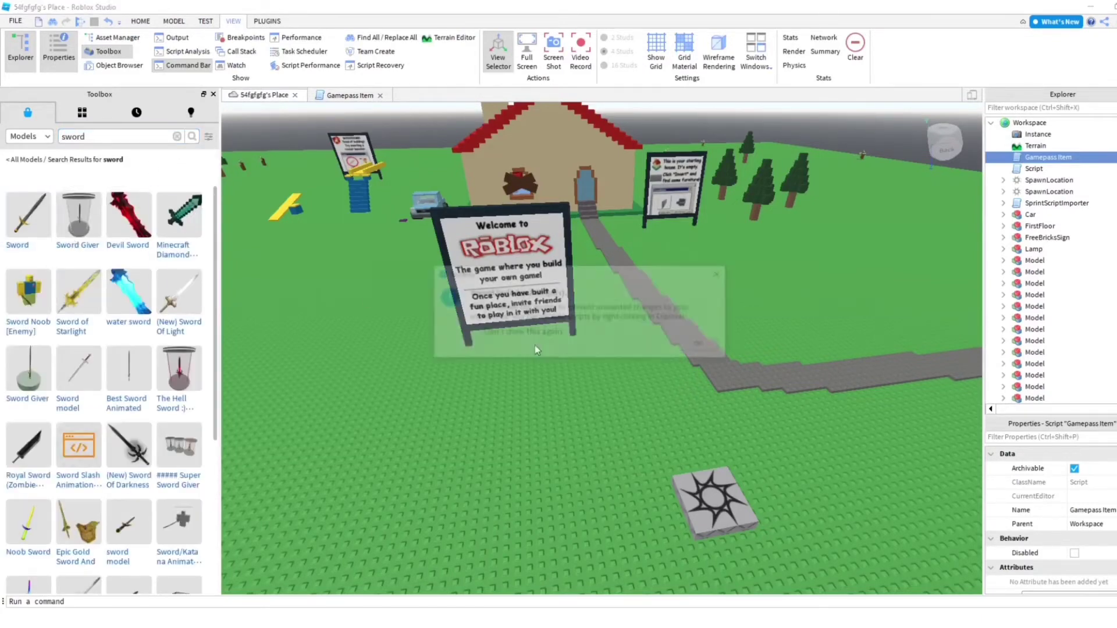
click(699, 345)
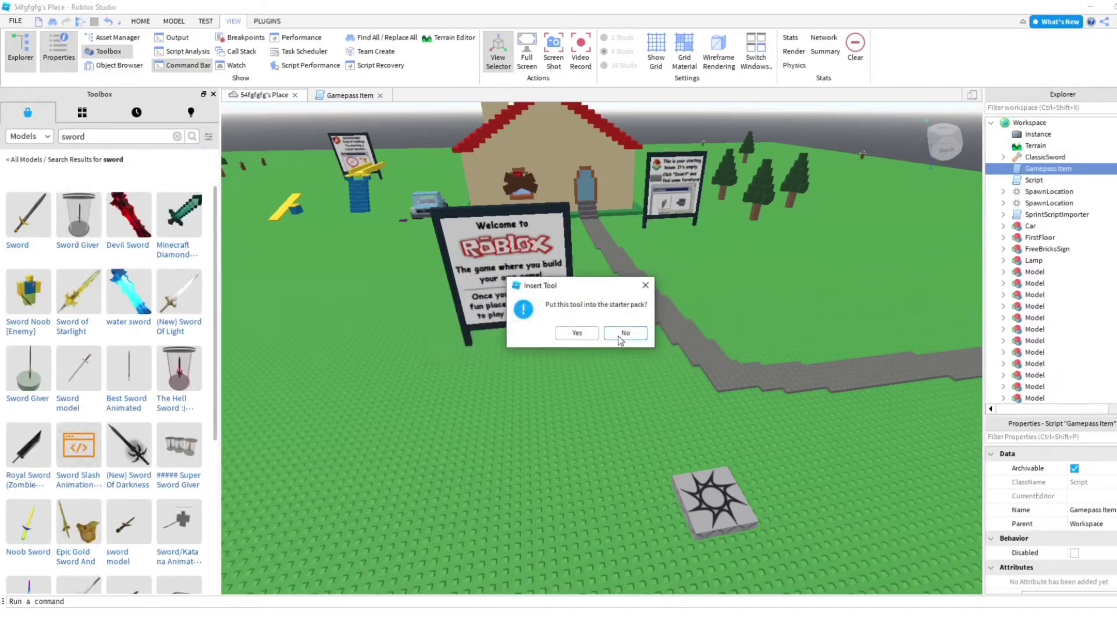
click(577, 332)
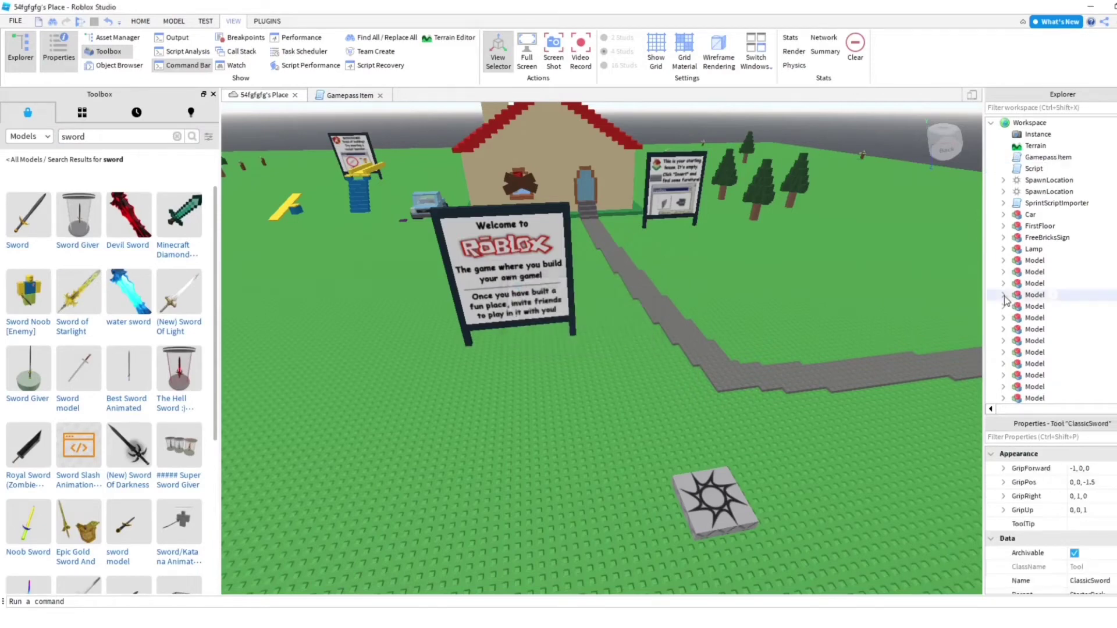
Rename the ClassicSword tool in StarterPack to Sword and move it into Lighting
scroll(1076, 323, down, 5)
scroll(1076, 324, down, 5)
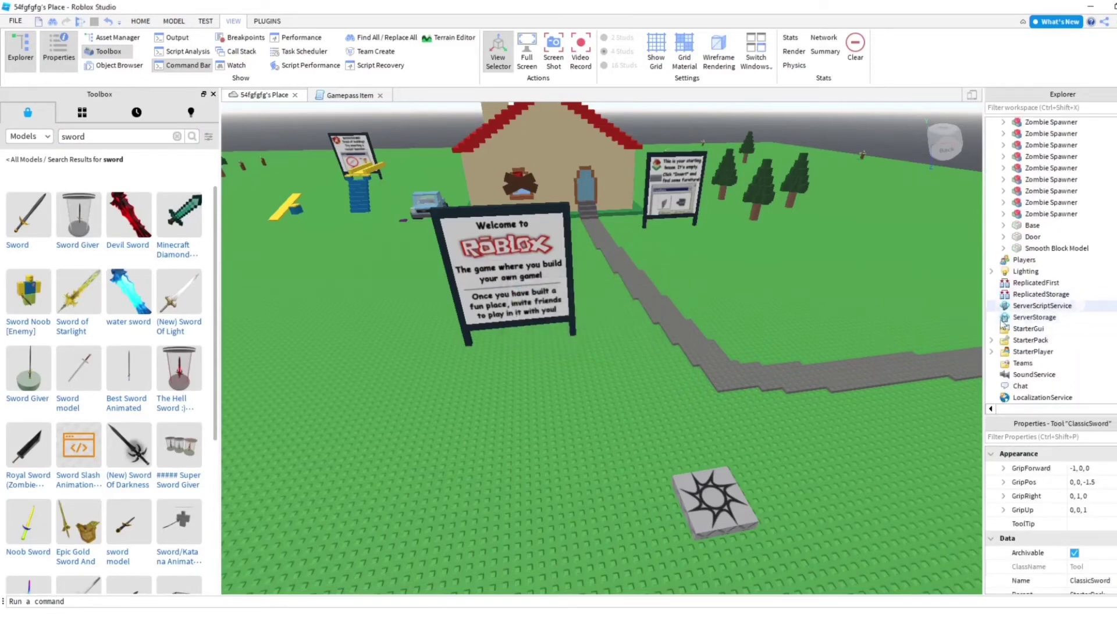
scroll(1045, 357, down, 2)
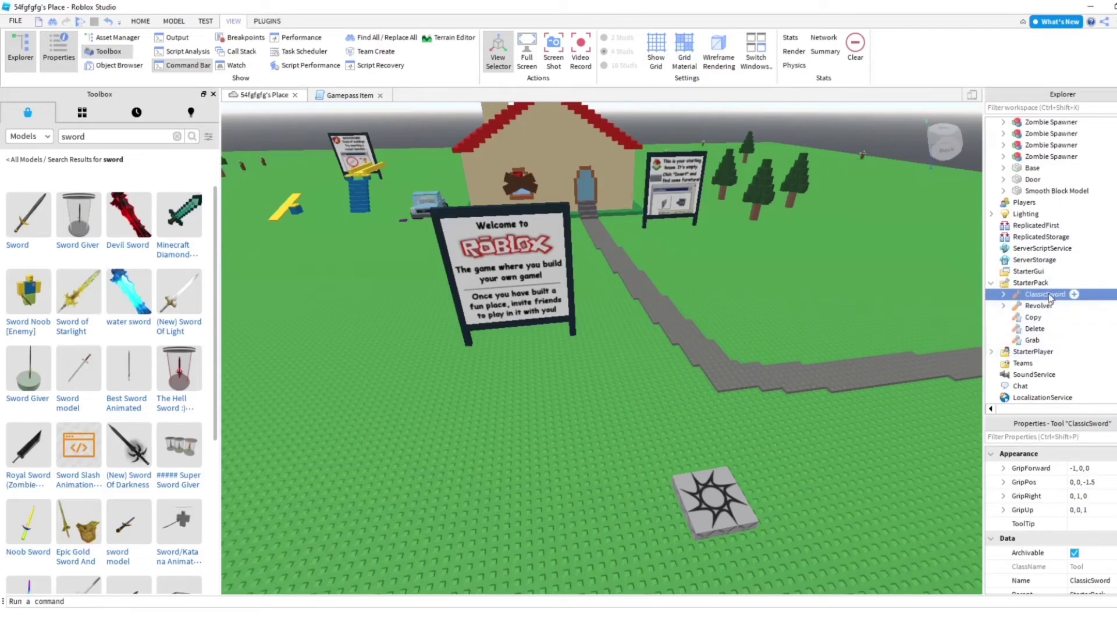
click(1049, 297)
drag(1047, 296, 1024, 296)
key(BackSpace)
key(Return)
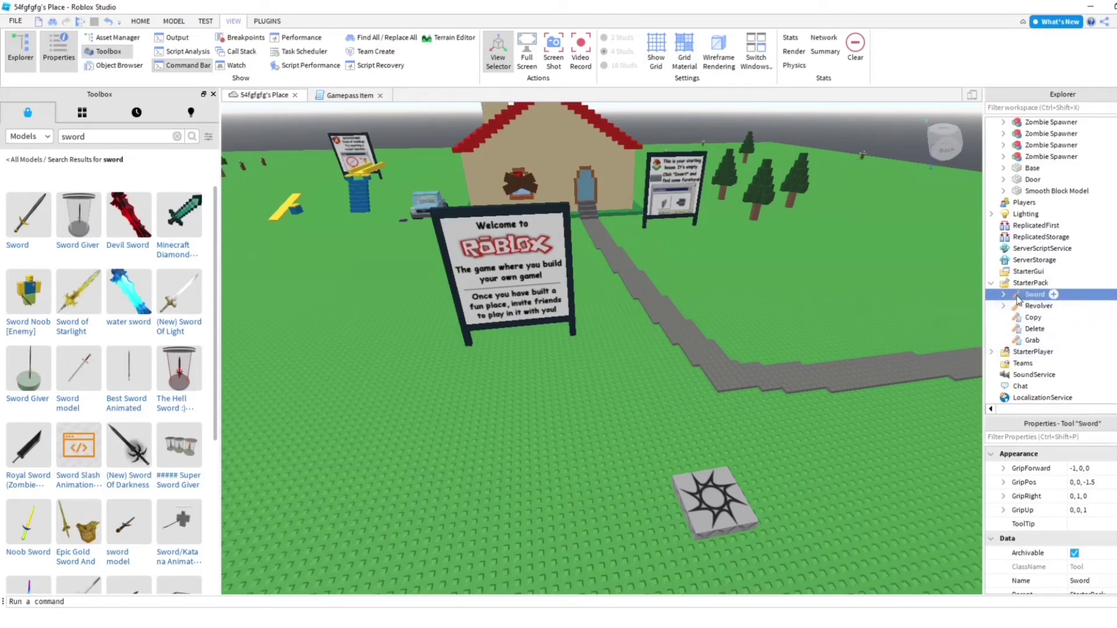
drag(1018, 300, 1024, 214)
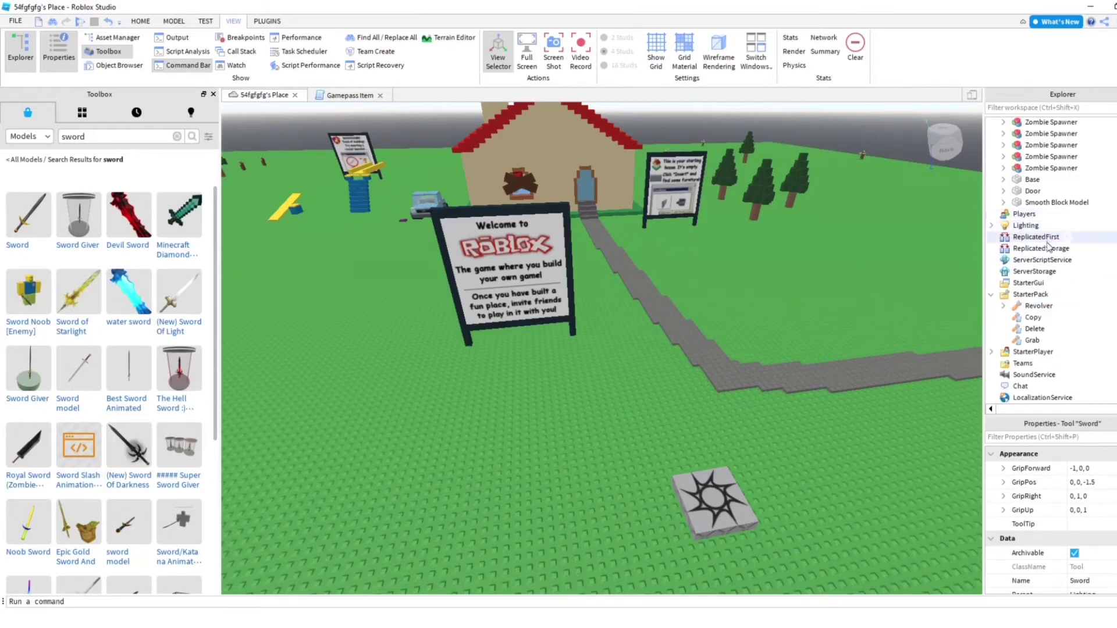
Replace the ITEM NAME HERE placeholder in the Gamepass Item script's toolNames with Sword, and close the script
scroll(1041, 245, up, 10)
double_click(1048, 157)
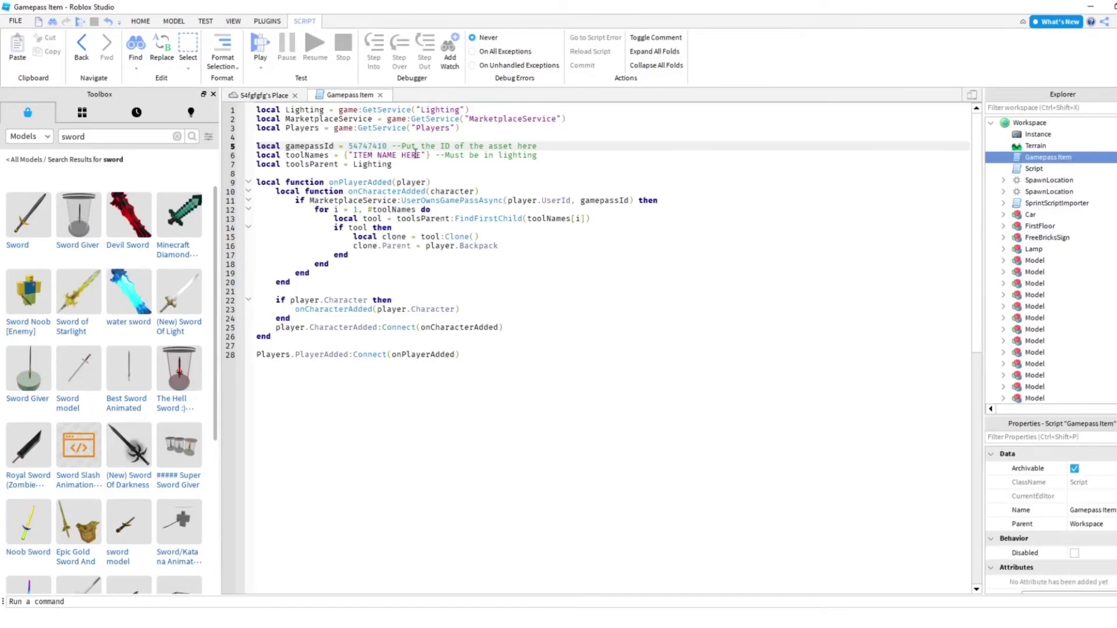
drag(420, 155, 355, 154)
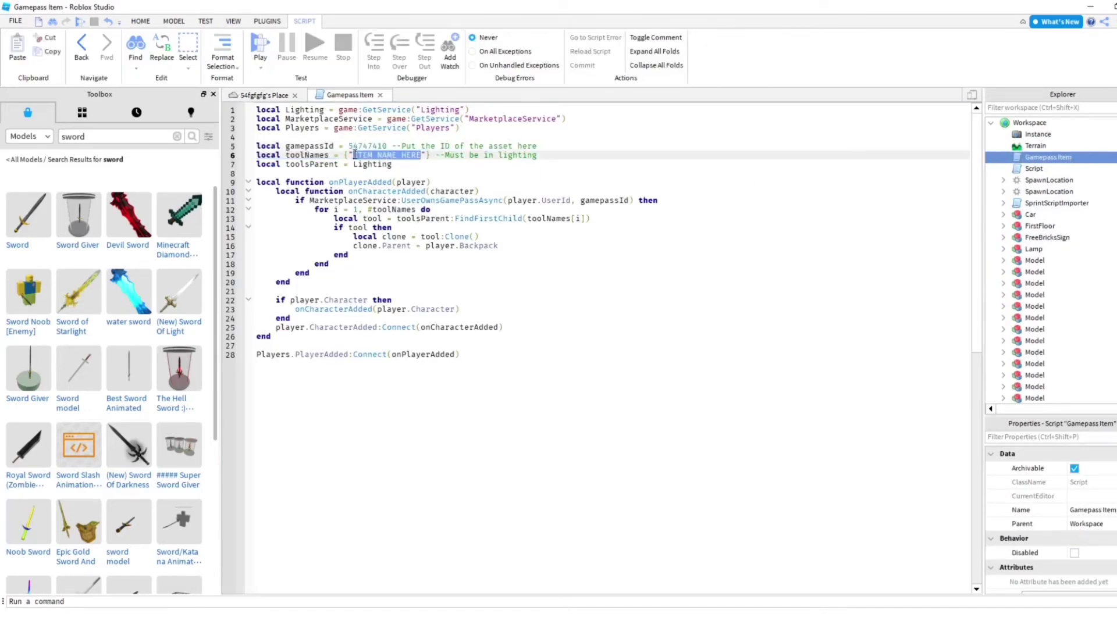
text(Sword)
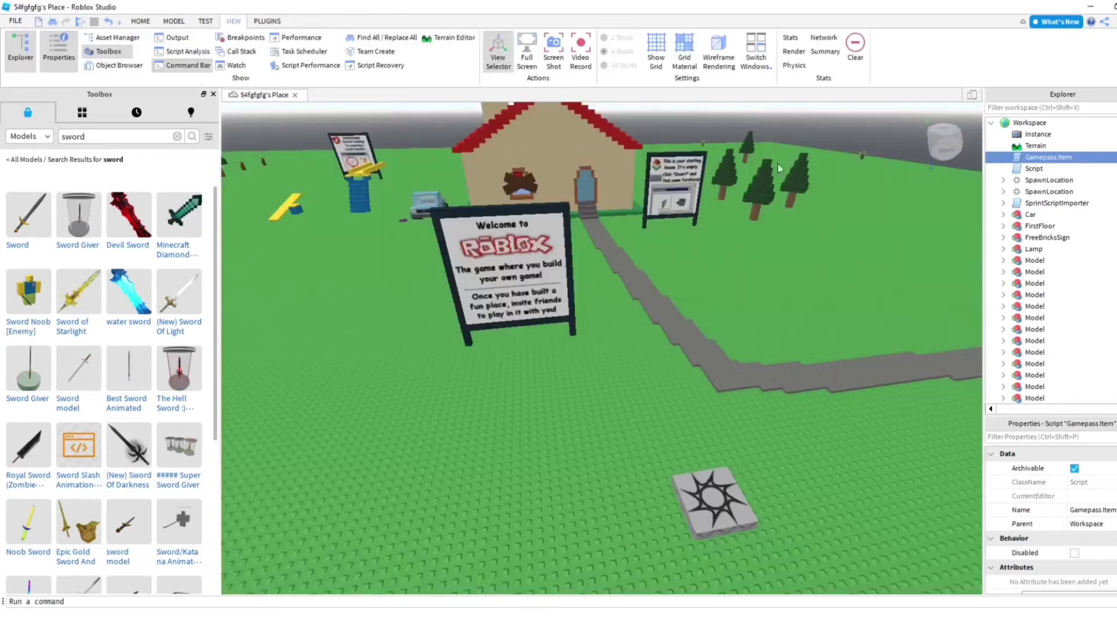
click(380, 95)
Rename the Gamepass Item script to Gamepass Item Script and delete the extra Script from the Workspace
click(1048, 157)
right_click(1024, 167)
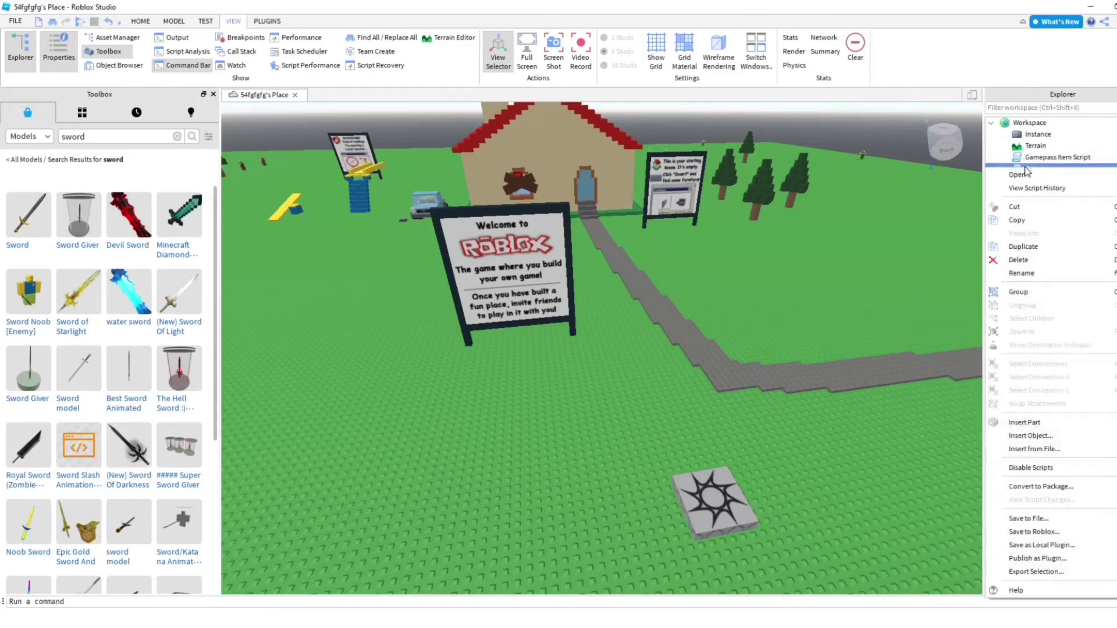
click(1020, 260)
Publish the place's changes to Roblox
scroll(775, 267, down, 10)
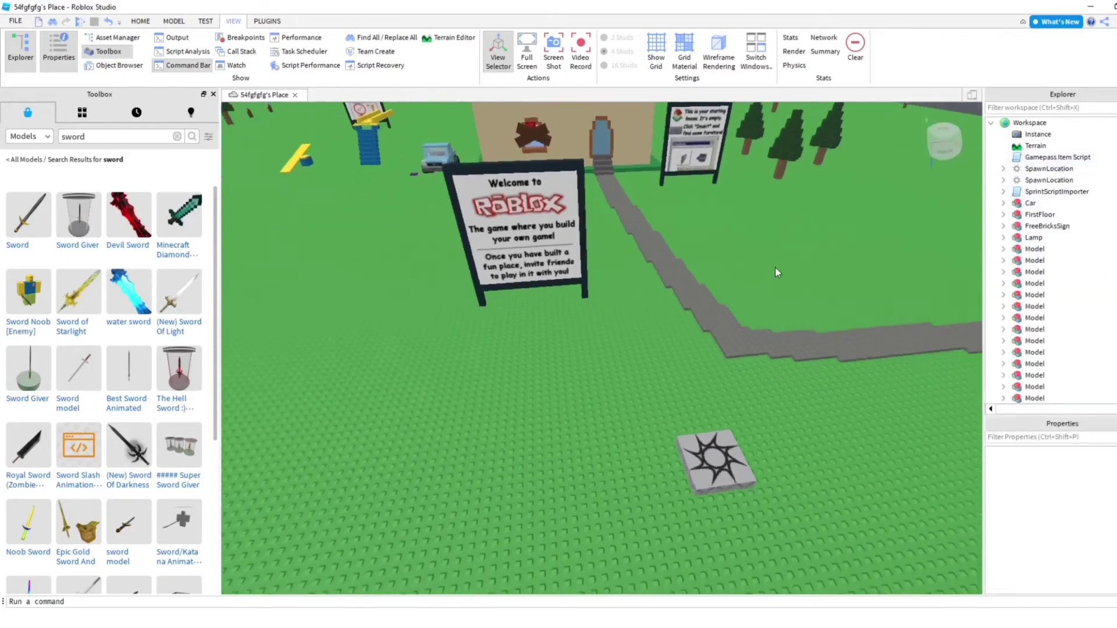
right_drag(747, 248, 731, 246)
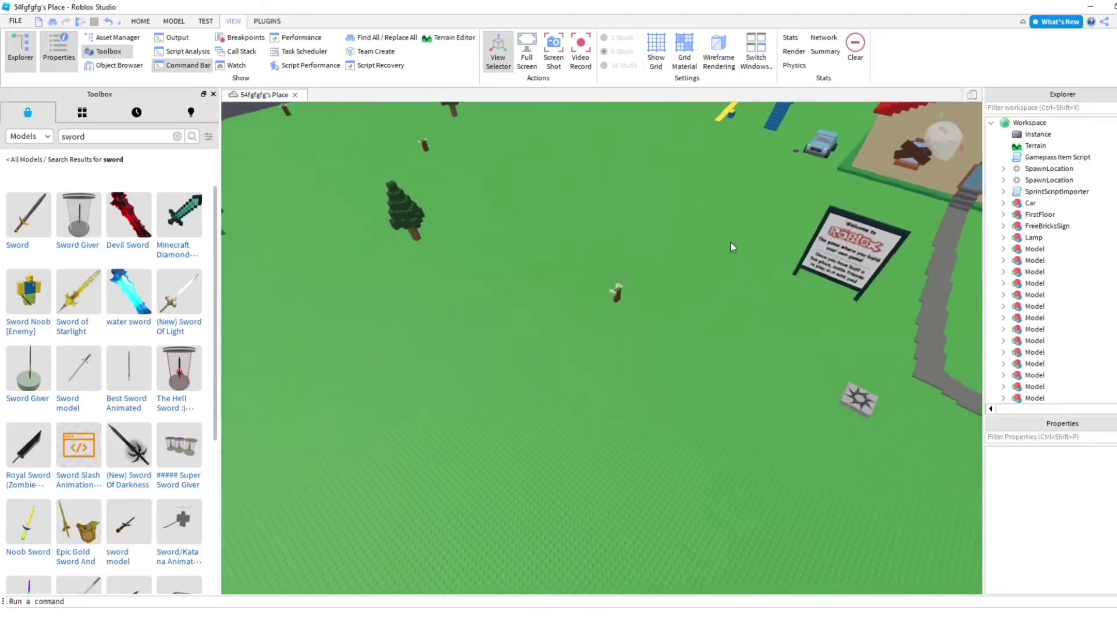
key(s)
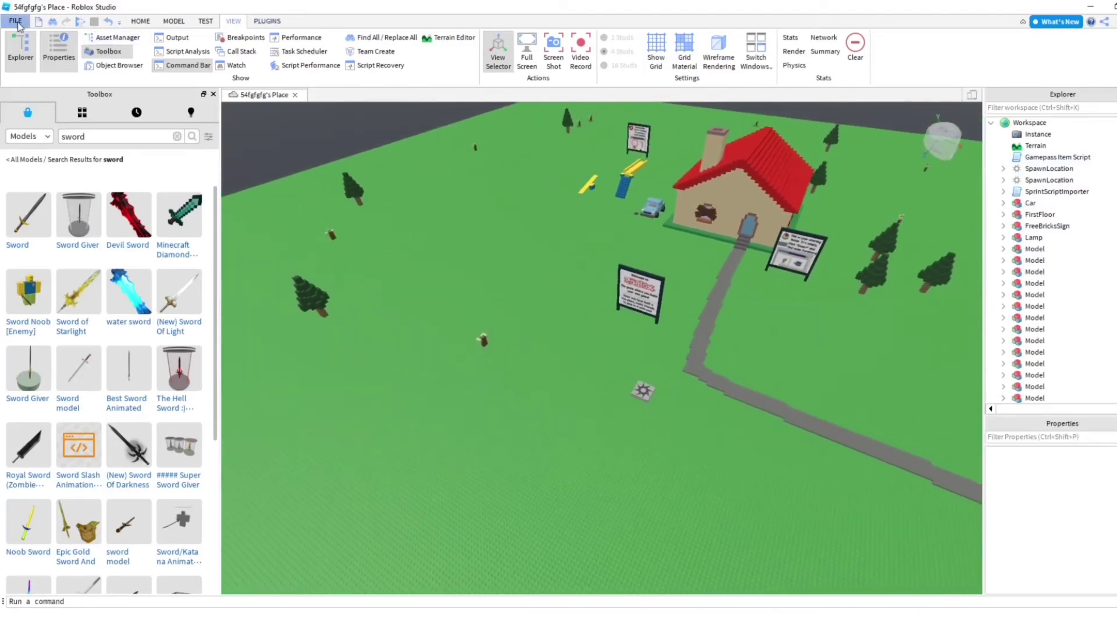
click(15, 21)
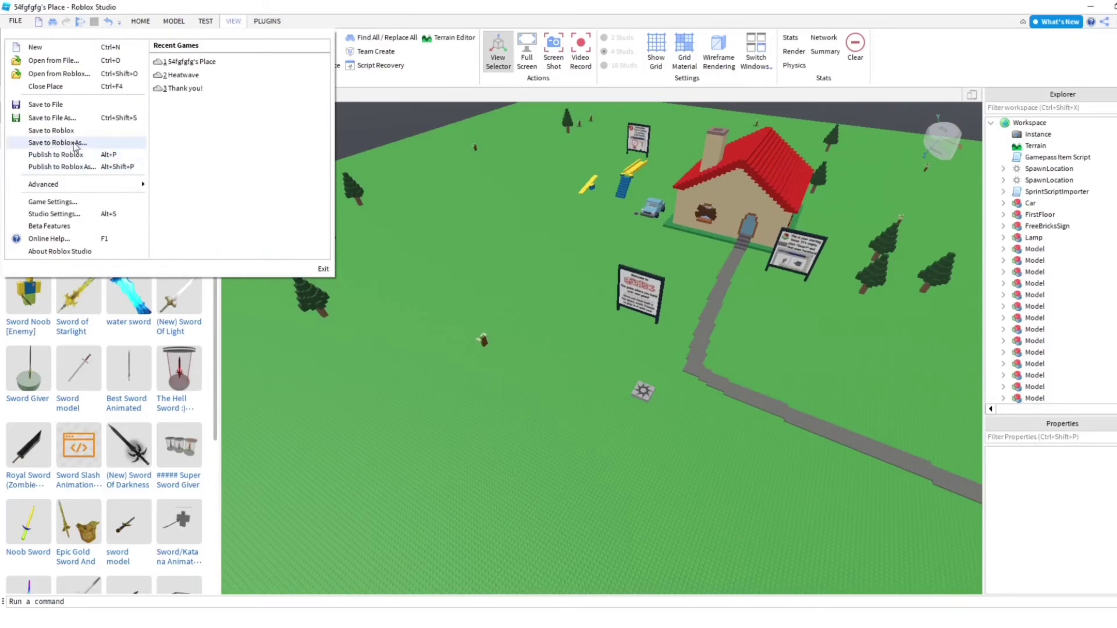
click(79, 155)
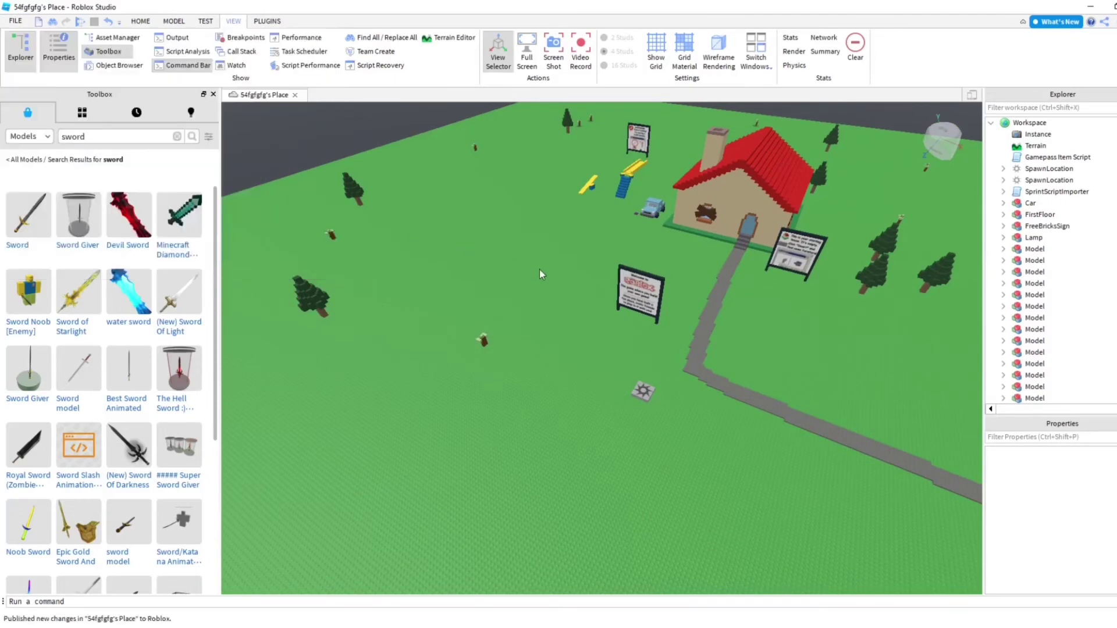
Close the published place in Studio
right_drag(516, 266, 374, 204)
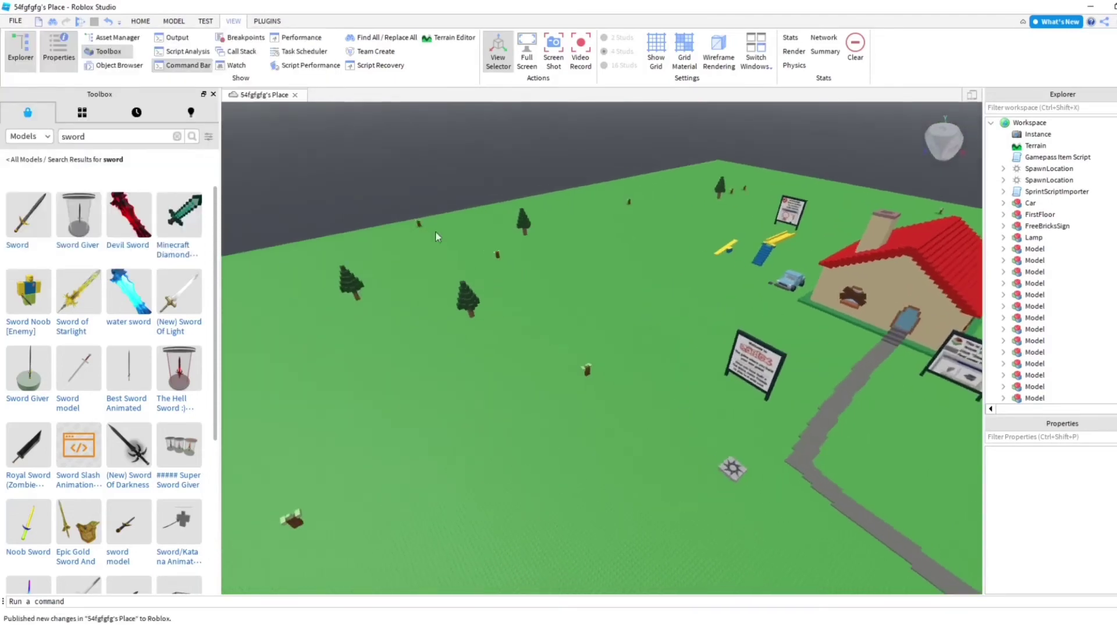
click(16, 21)
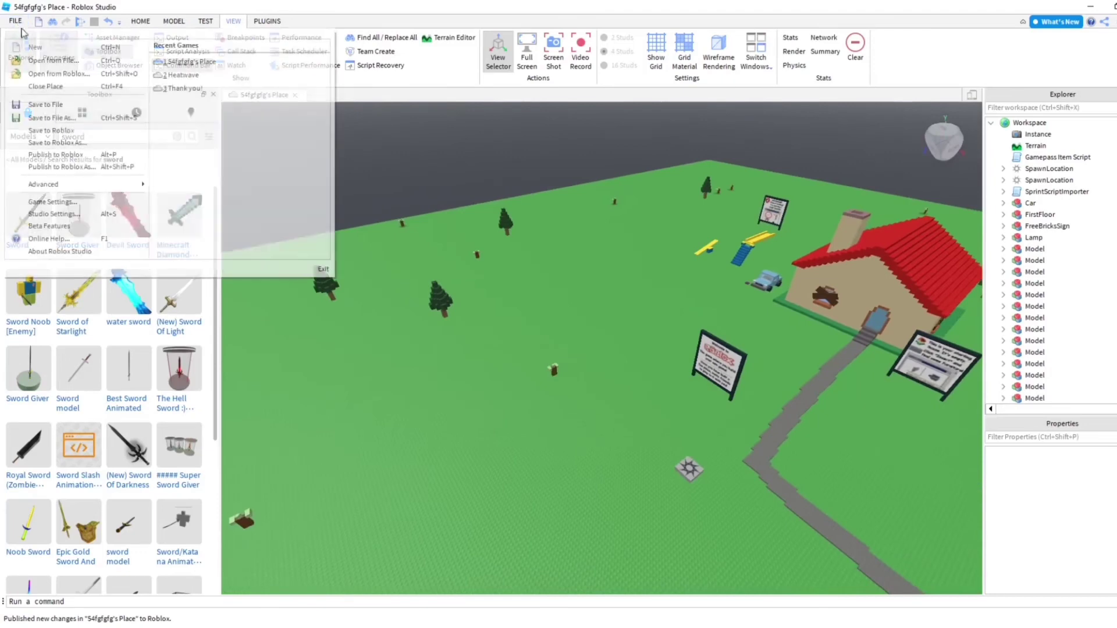
click(388, 212)
click(295, 95)
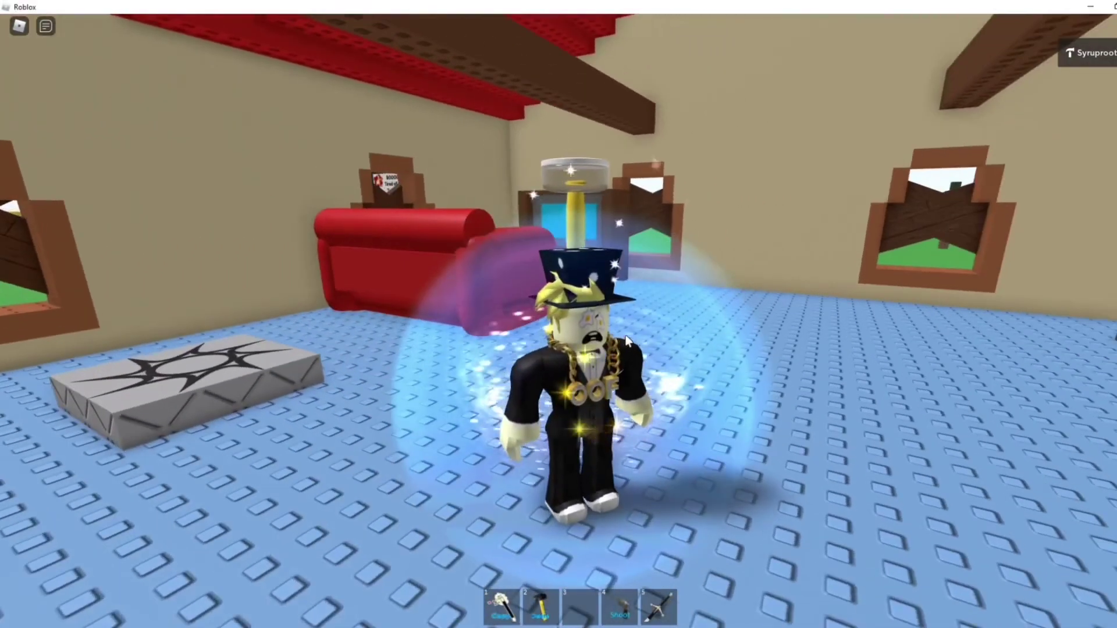
In the Roblox player, equip the sword from slot 5 and test it by jumping and walking the avatar around
right_drag(596, 337, 626, 306)
key(5)
key(space)
key(space)
key(s)
key(w)
key(s)
key(w)
key(d)
key(a)
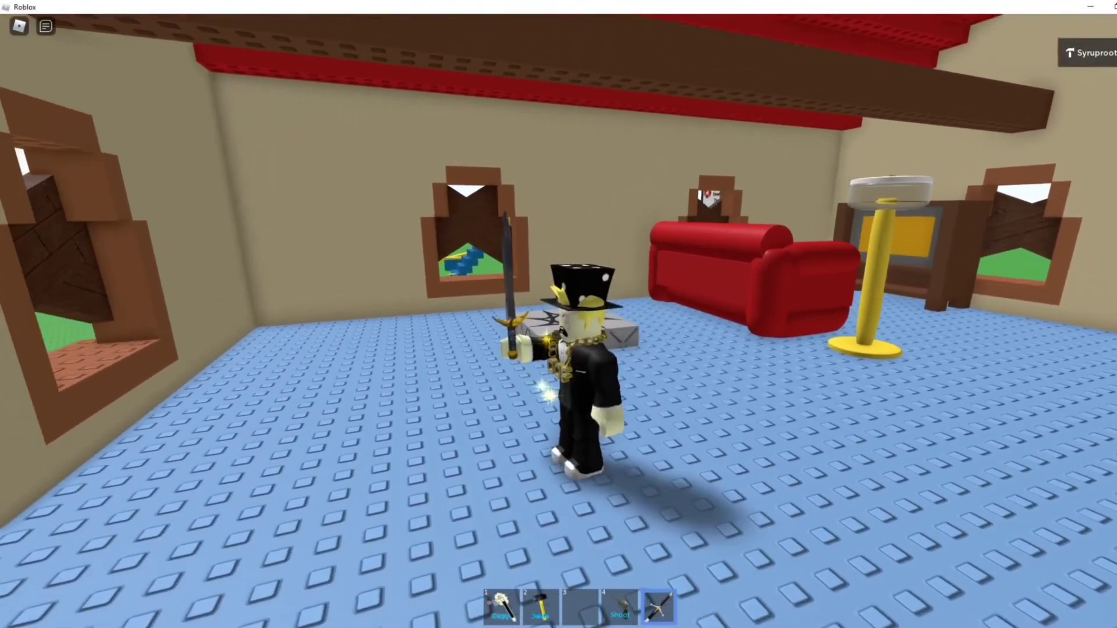
key(s)
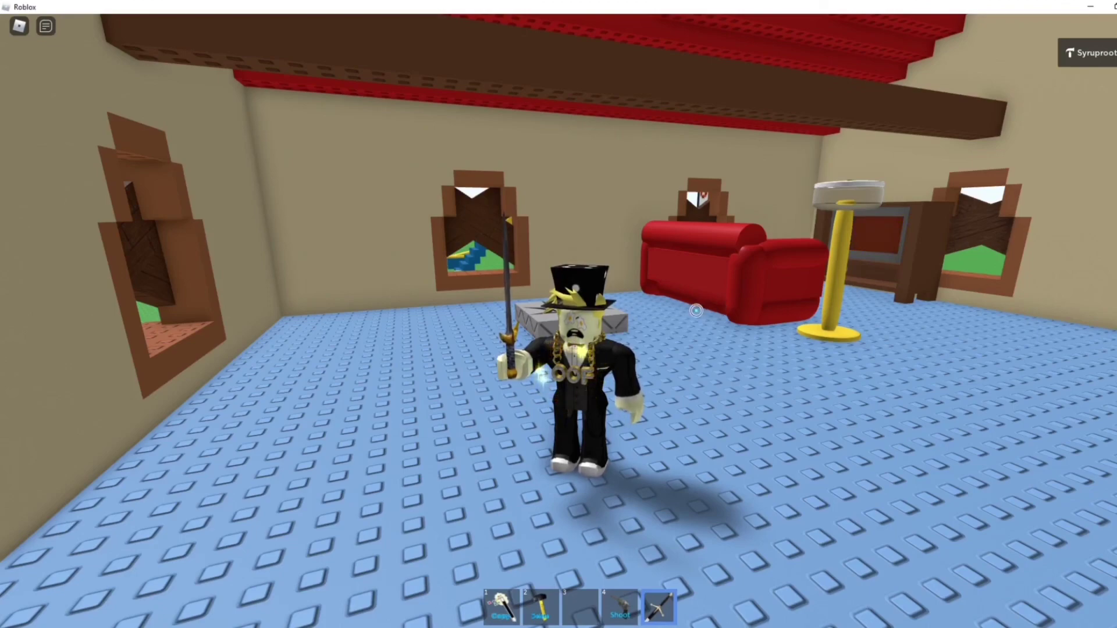
right_drag(695, 311, 696, 311)
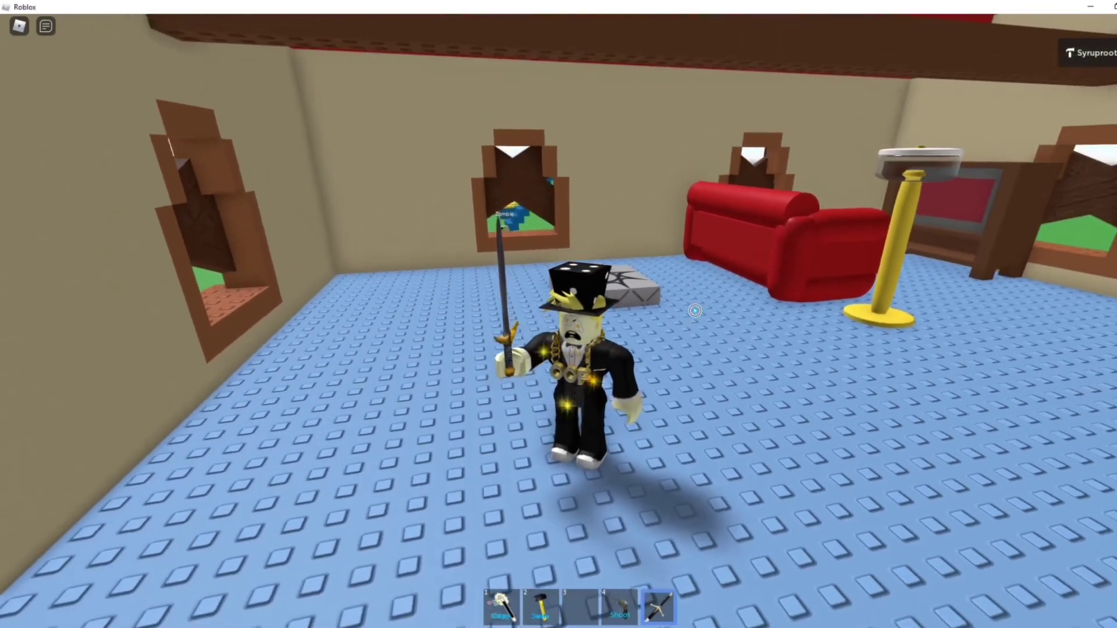